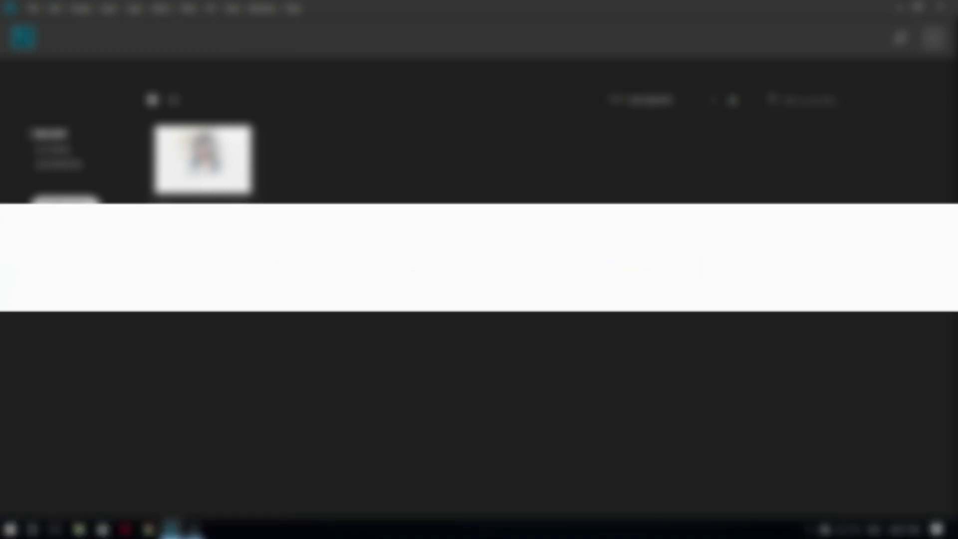
Make a new 1920 × 1080 px, 72 ppi document with Black background contents.
left_click(58, 210)
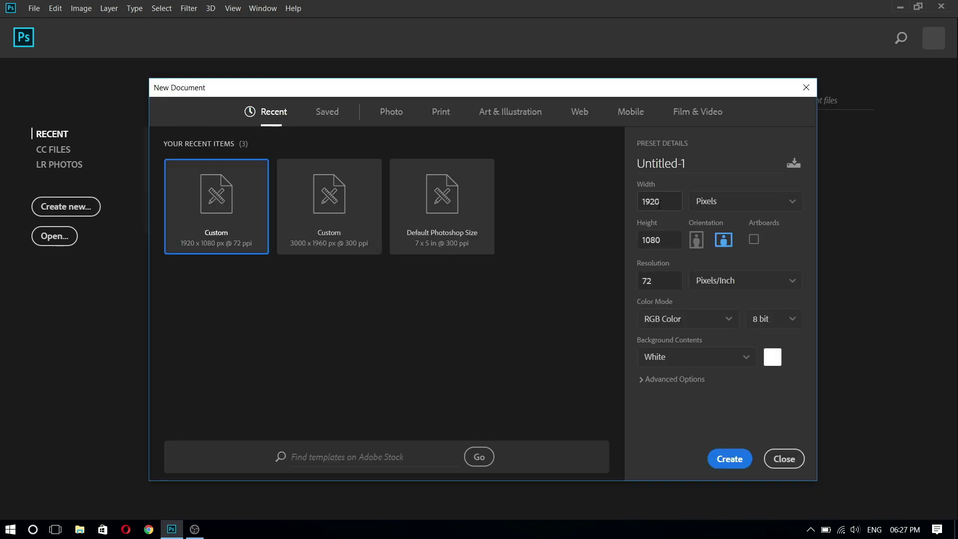
left_click(658, 204)
left_click(671, 234)
left_click(673, 278)
left_click(747, 363)
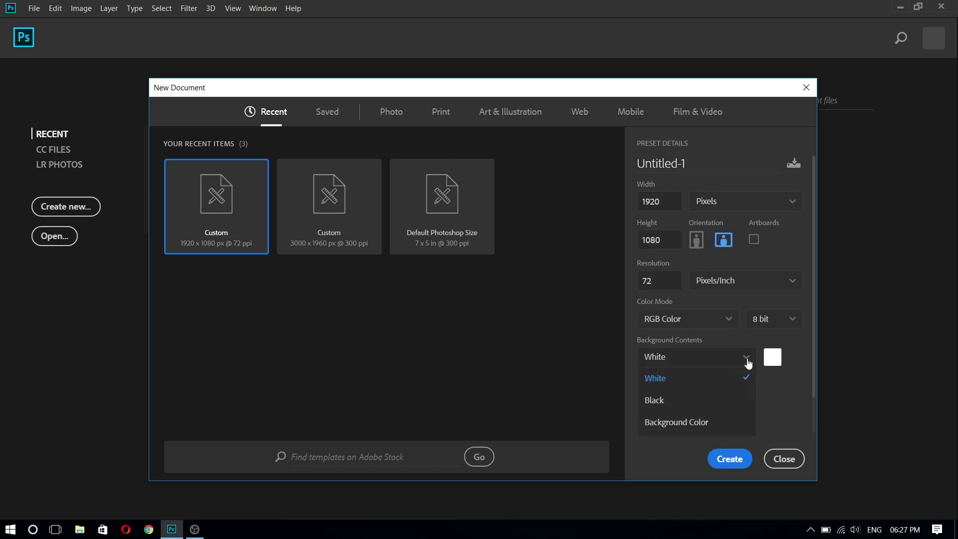
left_click(723, 395)
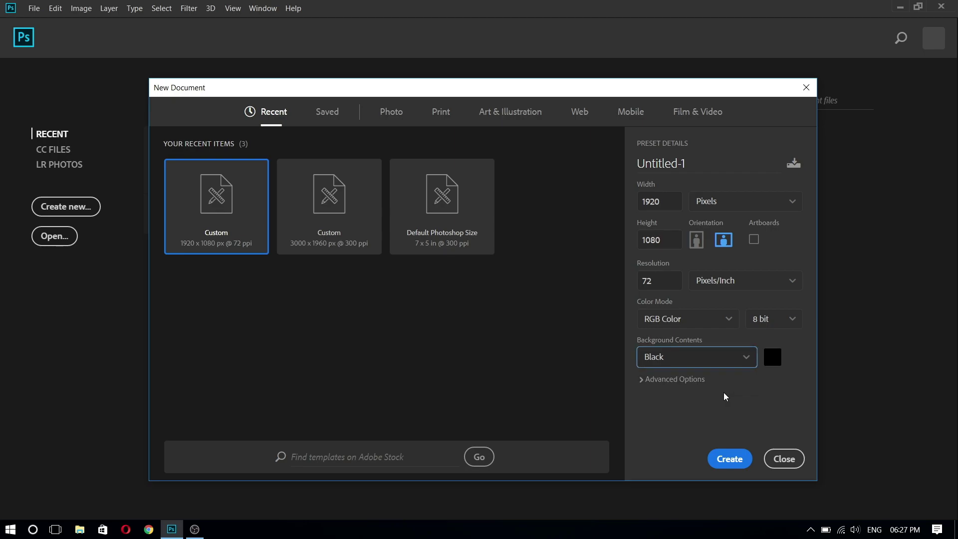
left_click(722, 462)
left_click(722, 462)
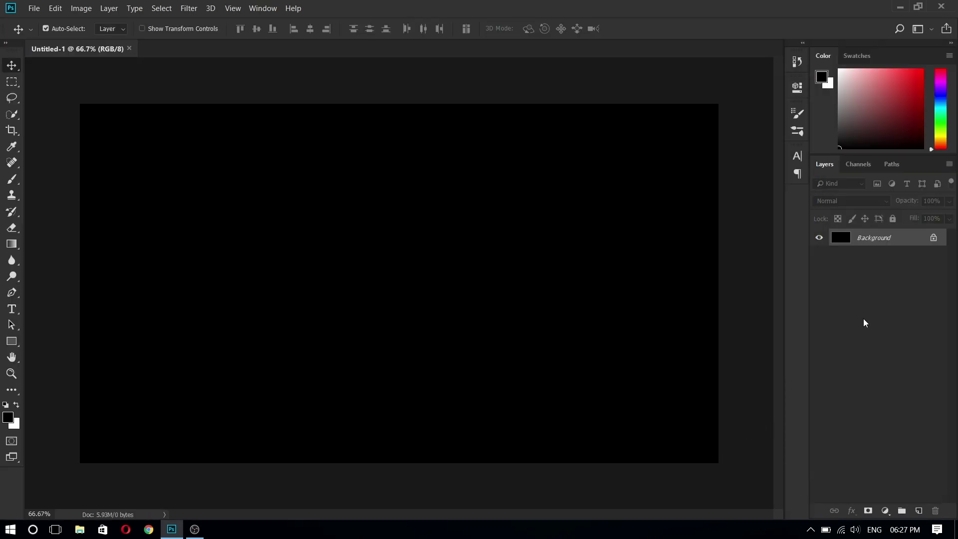
Unlock the Background into Layer 0 and set up the Horizontal Type tool with Arial Black.
left_click(934, 238)
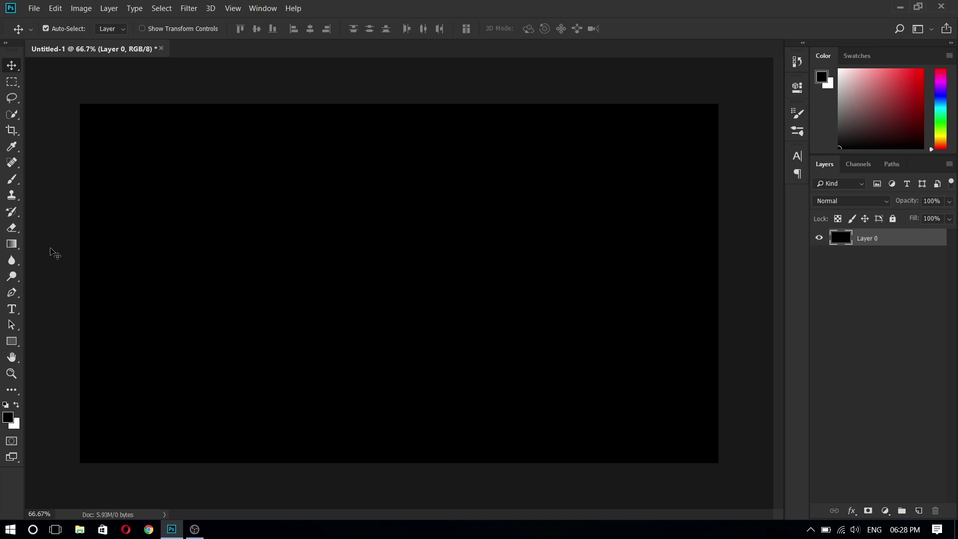
left_click(14, 309)
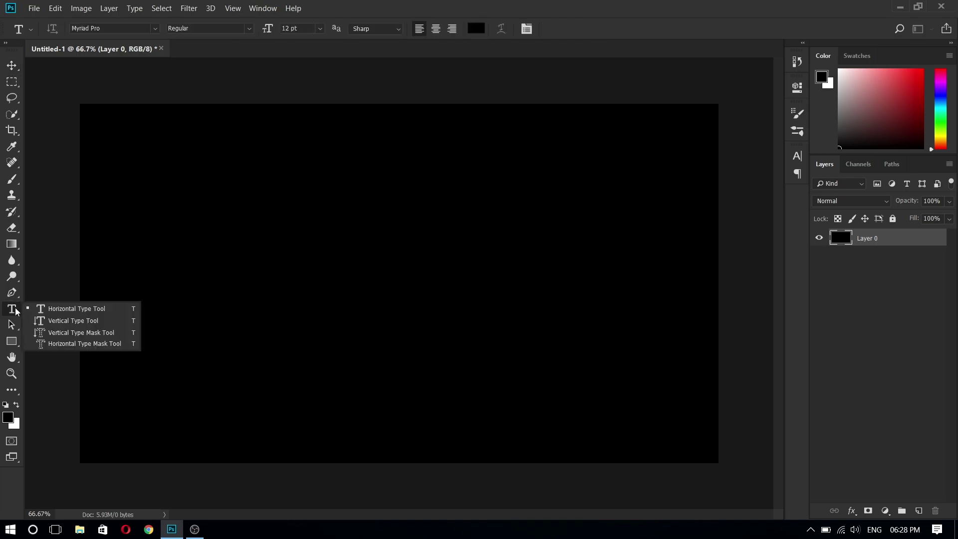
left_click(42, 309)
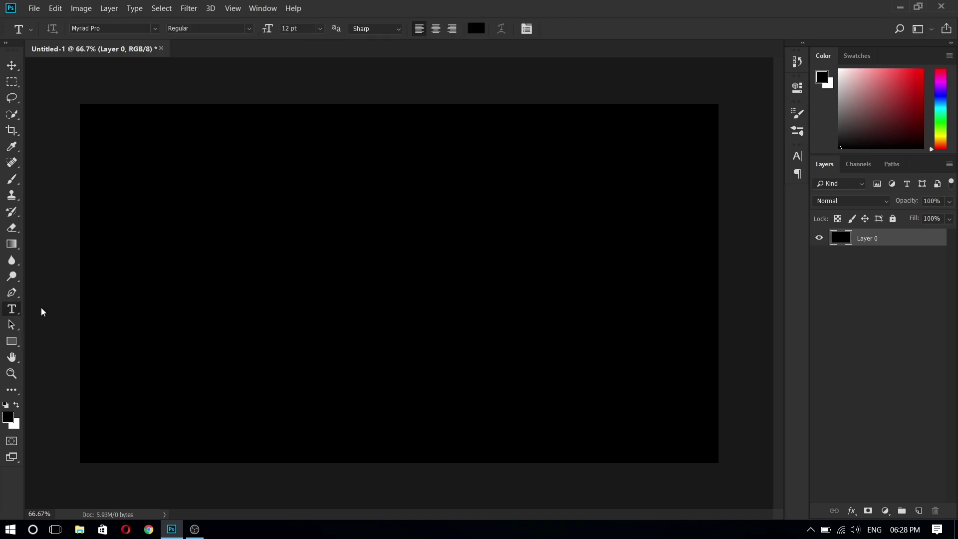
left_click(119, 27)
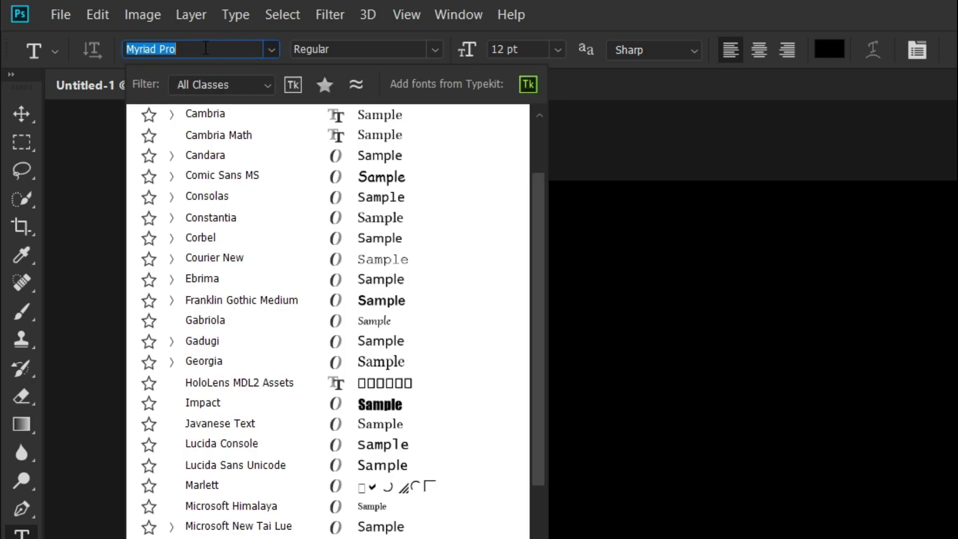
type("pop")
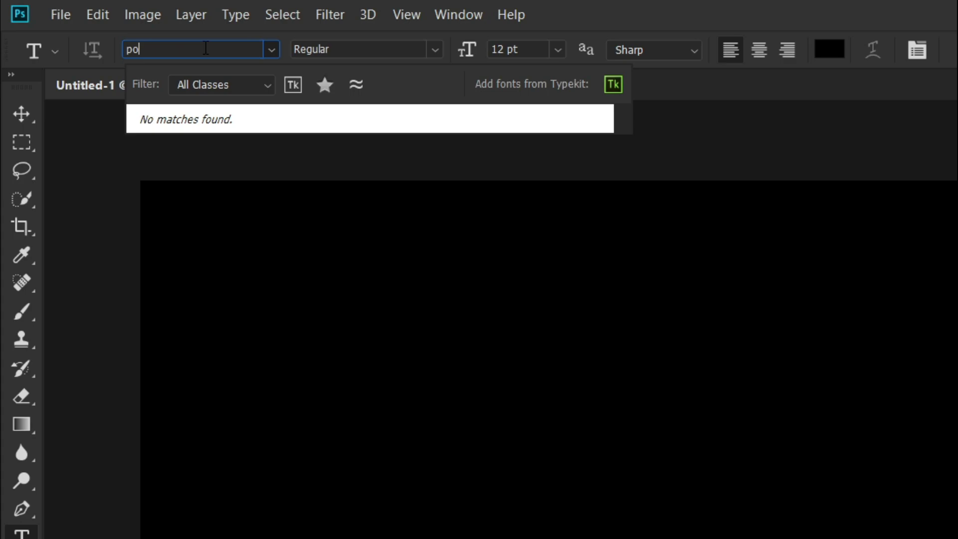
key("BackSpace")
key("BackSpace")
type("ar")
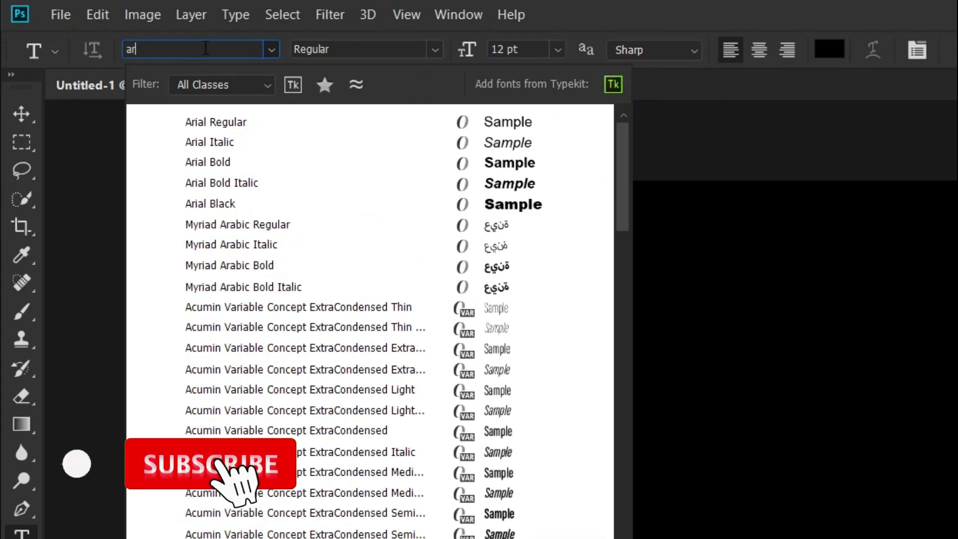
left_click(224, 204)
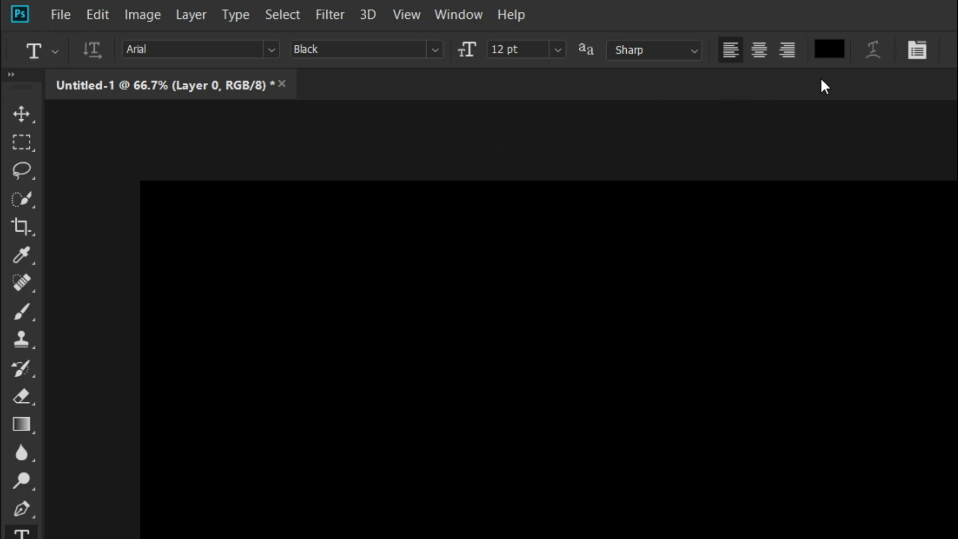
Raise the font size to 523 pt in the Character panel.
left_click(912, 49)
left_click_drag(658, 236, 898, 293)
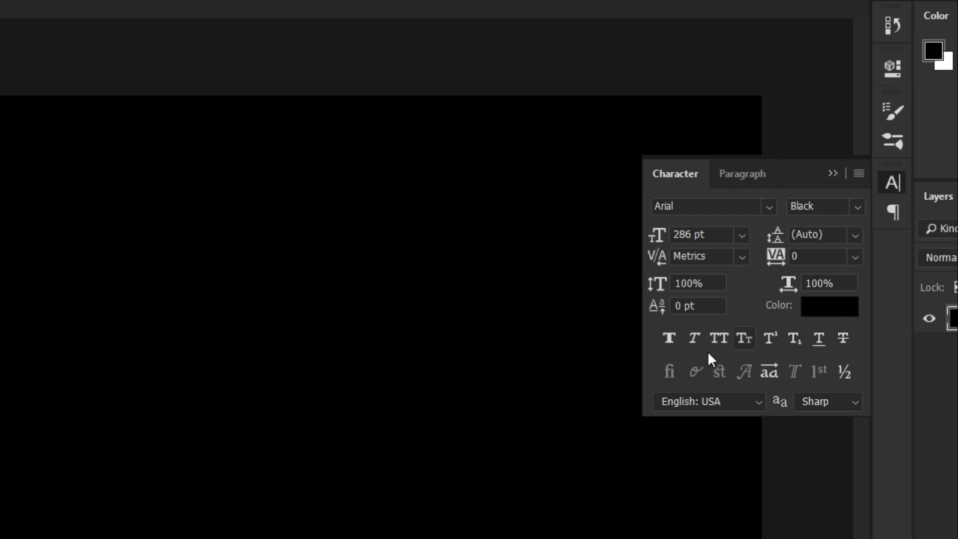
left_click_drag(657, 241, 774, 237)
left_click_drag(652, 235, 772, 233)
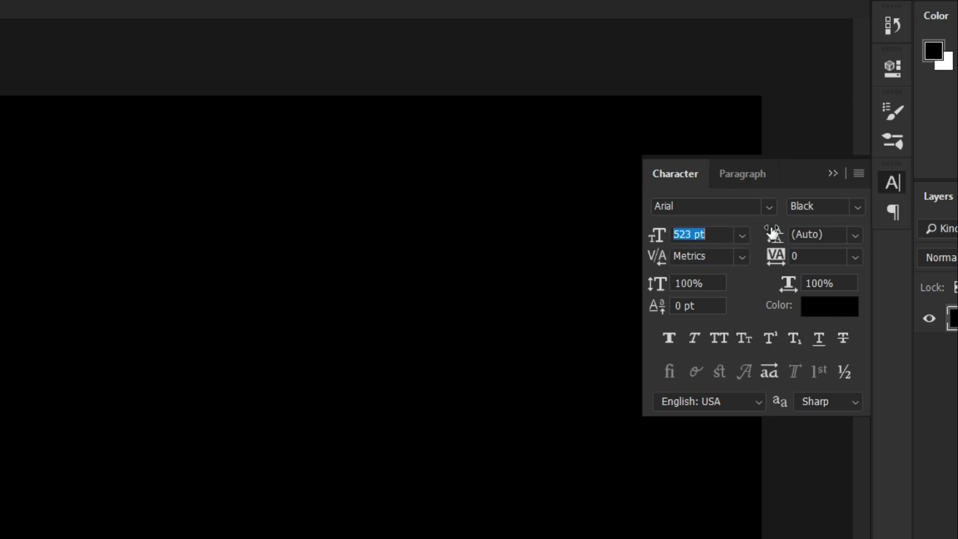
left_click(741, 236)
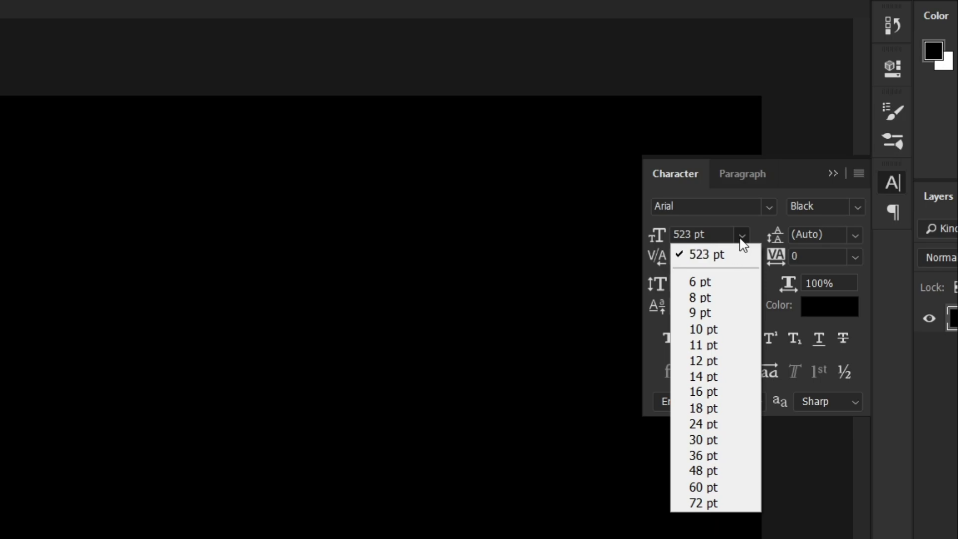
key("Escape")
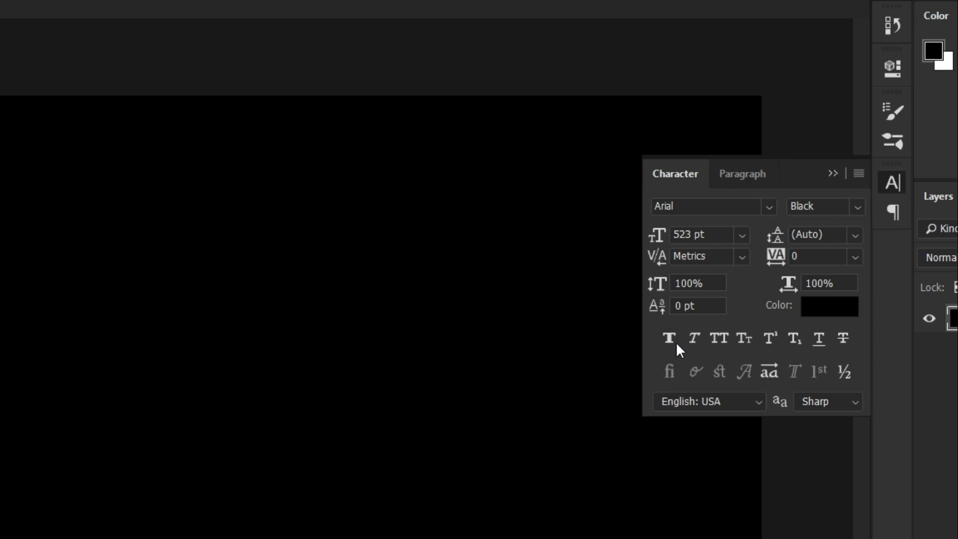
Set the text colour to dark red #922828.
left_click(819, 310)
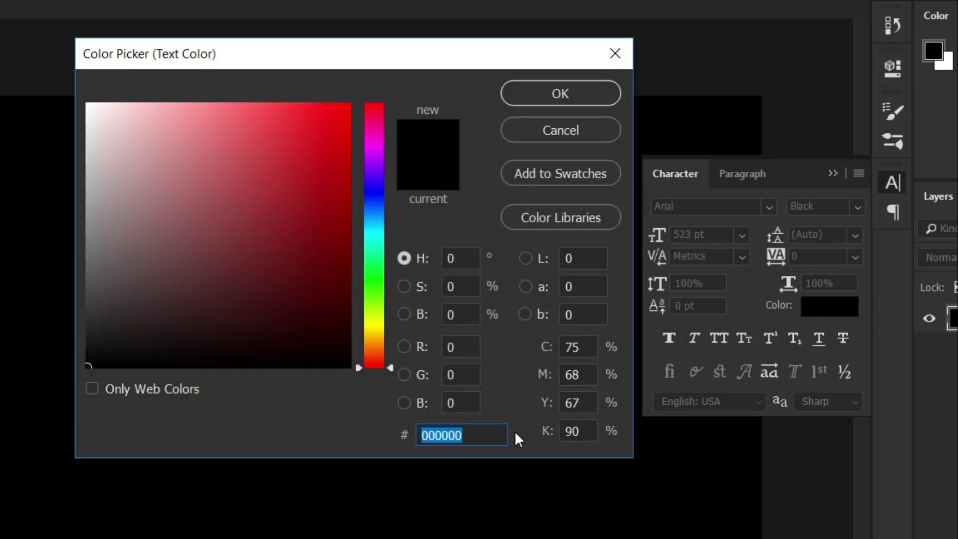
type("9")
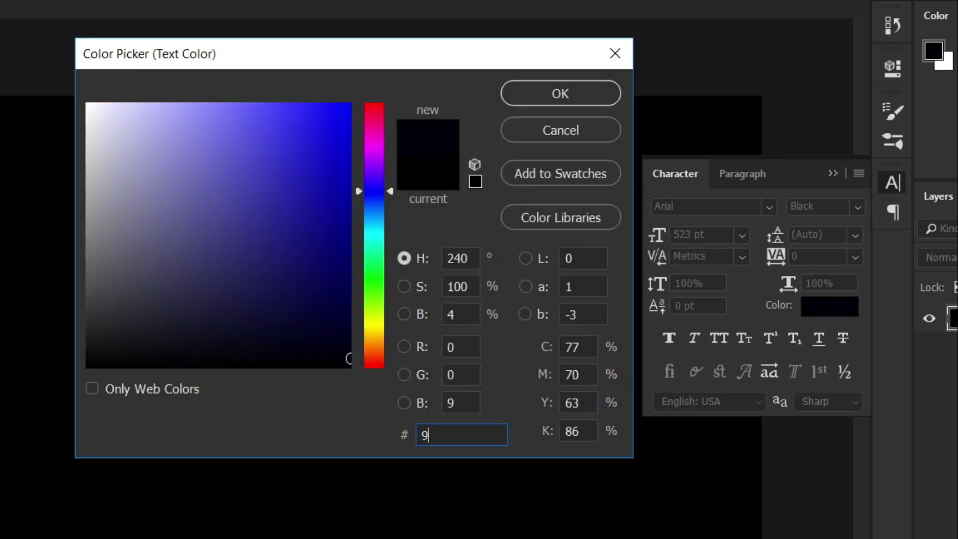
type("229")
key("BackSpace")
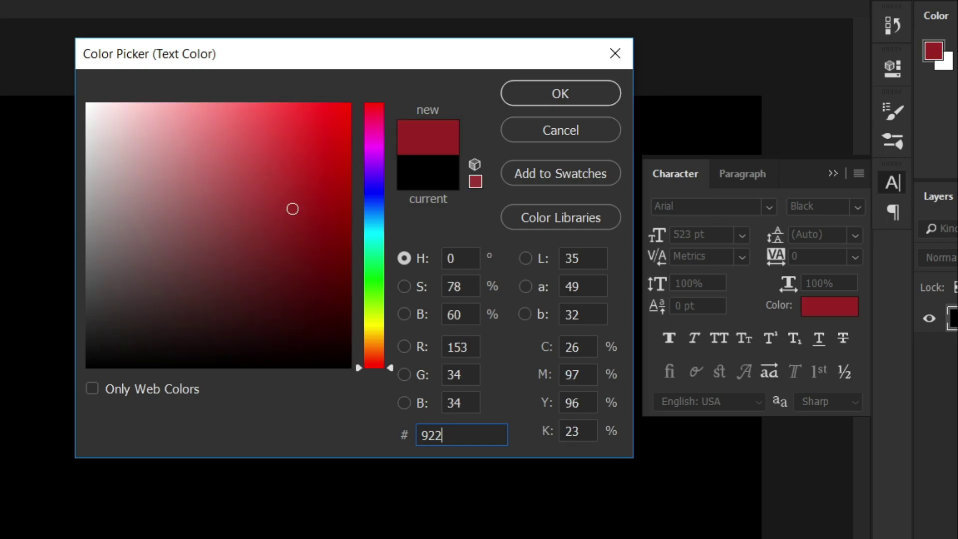
type("828")
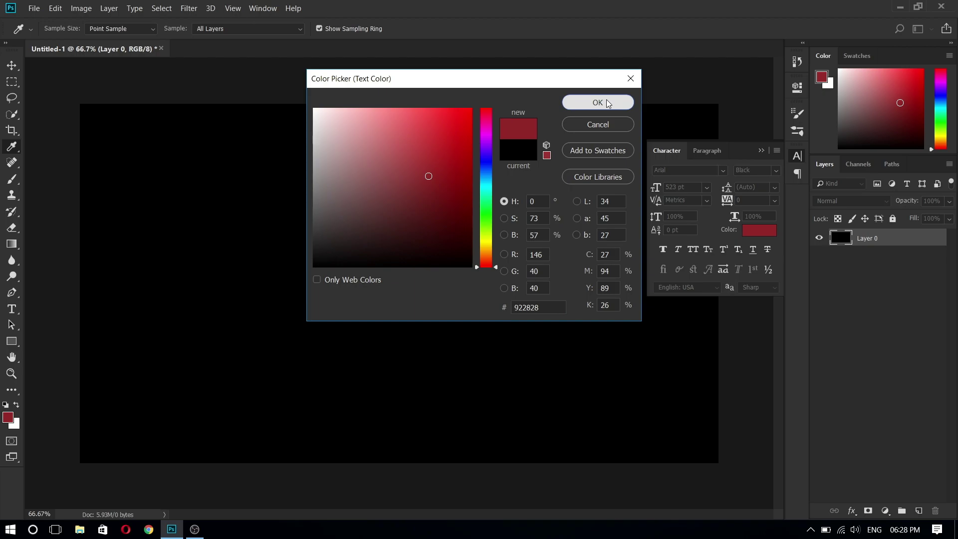
left_click(608, 103)
Type a capital B on the canvas as a new text layer.
left_click(760, 150)
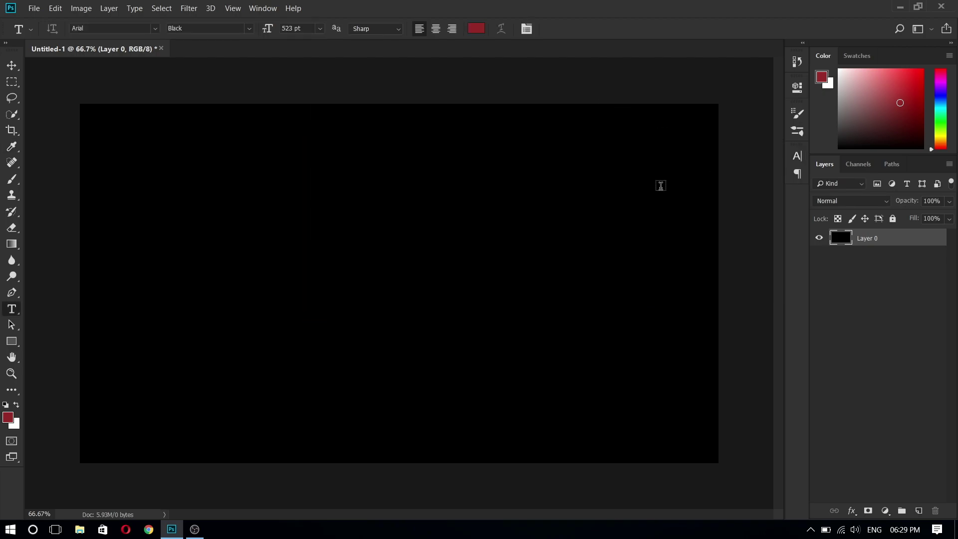
left_click(219, 190)
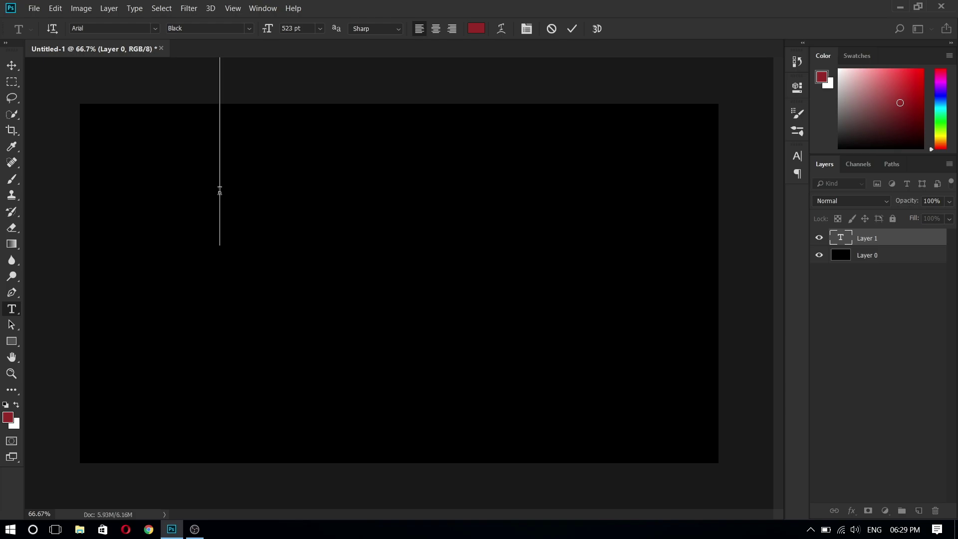
type("b")
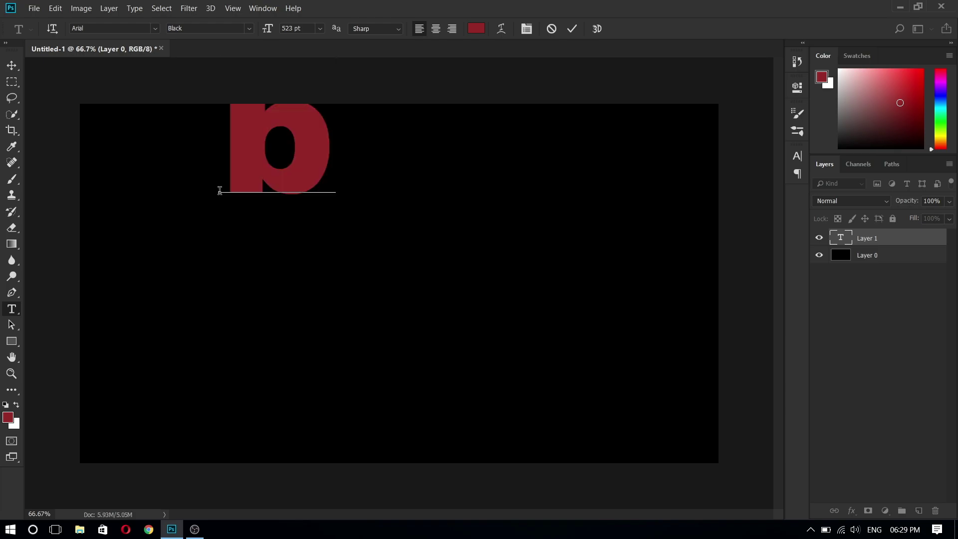
key("BackSpace")
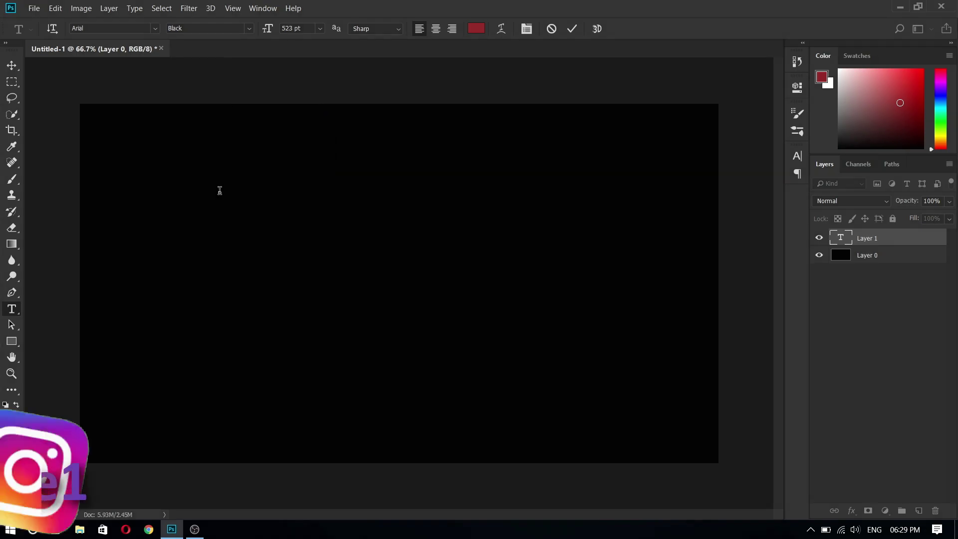
type("B")
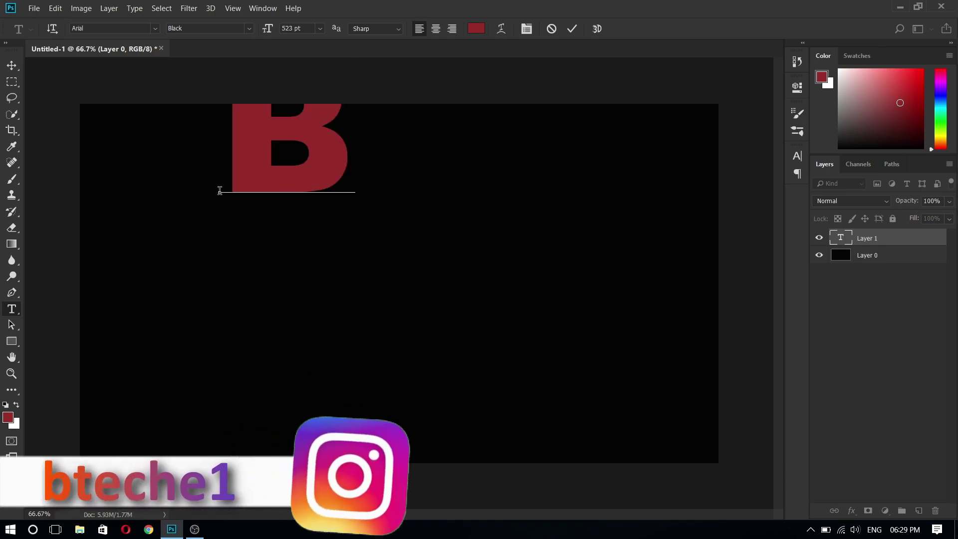
Move the B to the left middle of the canvas and scale it down to about 91%.
left_click(11, 65)
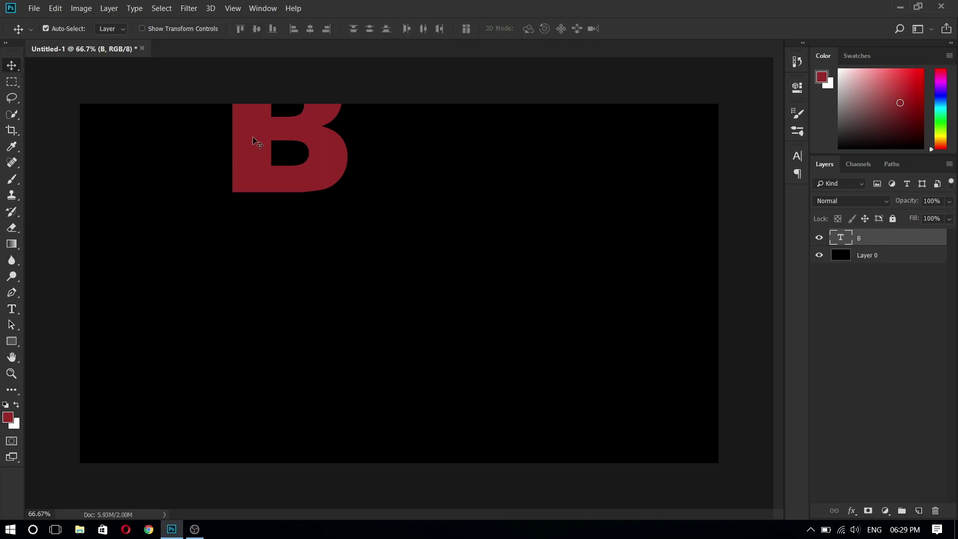
mouse_move(253, 138)
left_mouse_down()
mouse_move(160, 226)
mouse_move(161, 205)
left_mouse_up()
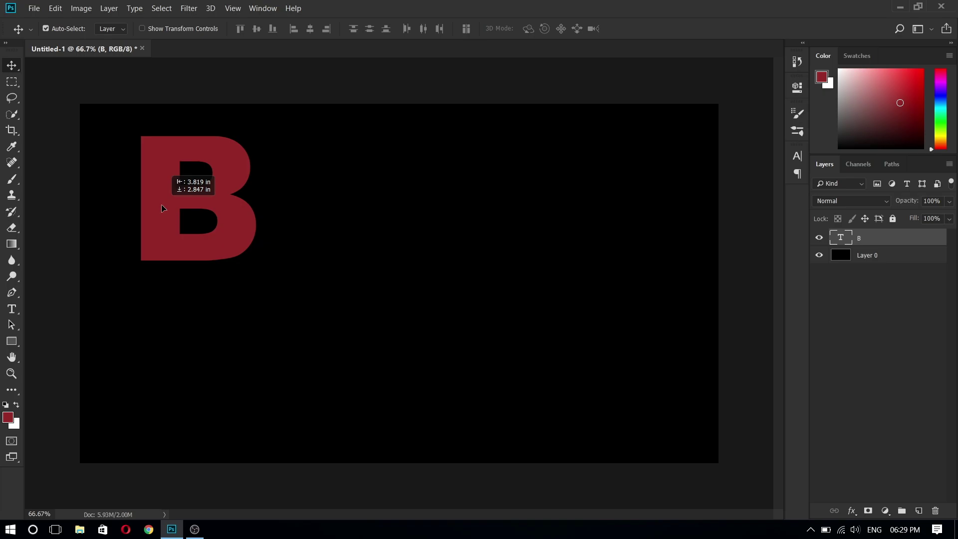
key("ctrl+z")
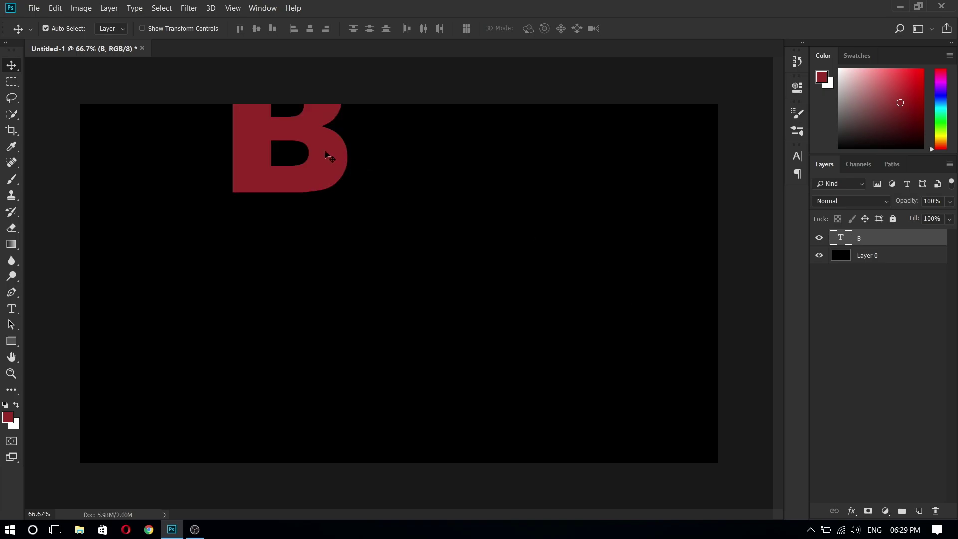
mouse_move(330, 156)
left_mouse_down()
mouse_move(195, 278)
mouse_move(200, 286)
left_mouse_up()
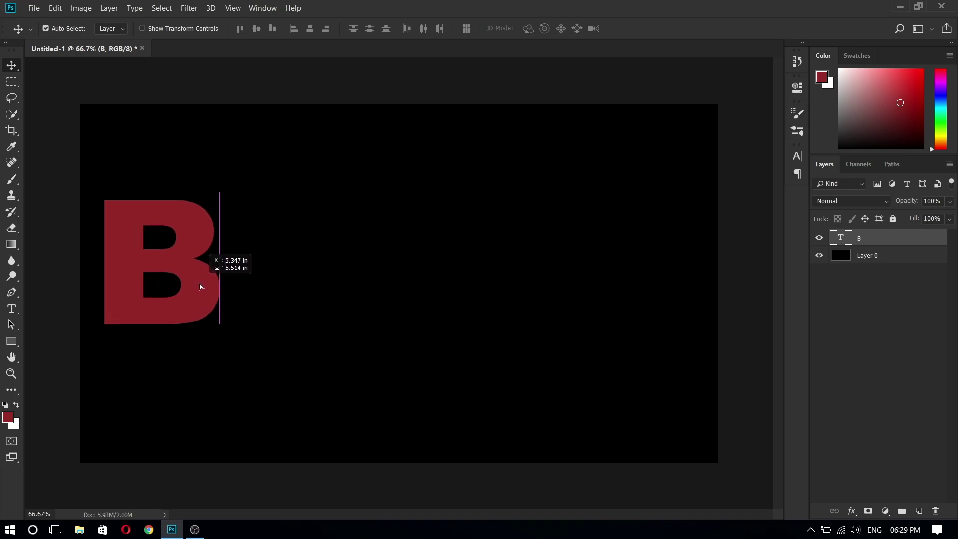
left_click_drag(199, 284, 200, 276)
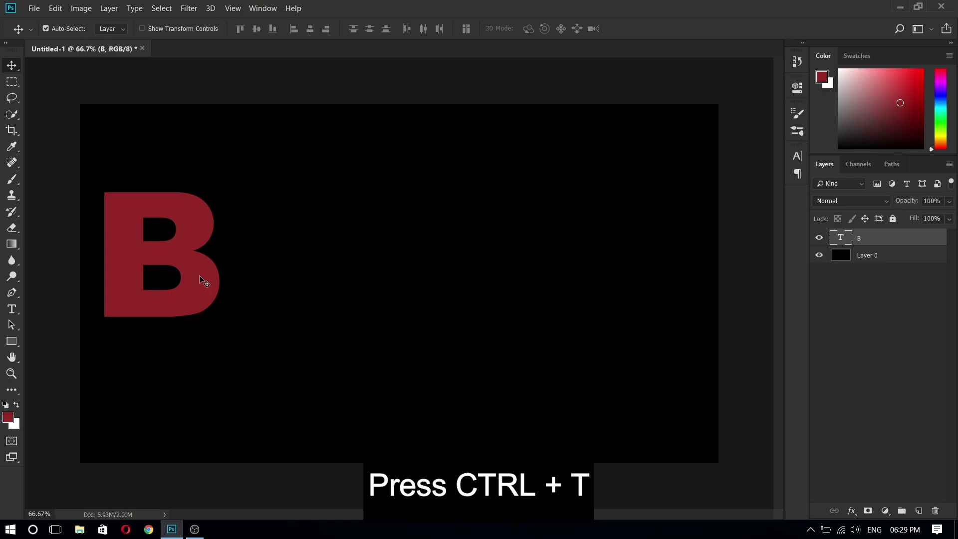
key("ctrl+t")
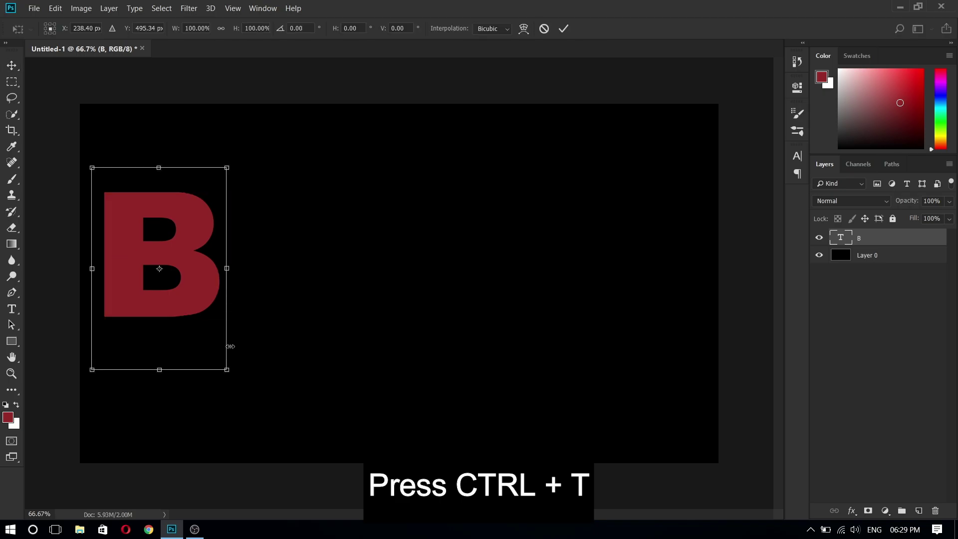
left_click_drag(224, 368, 218, 360)
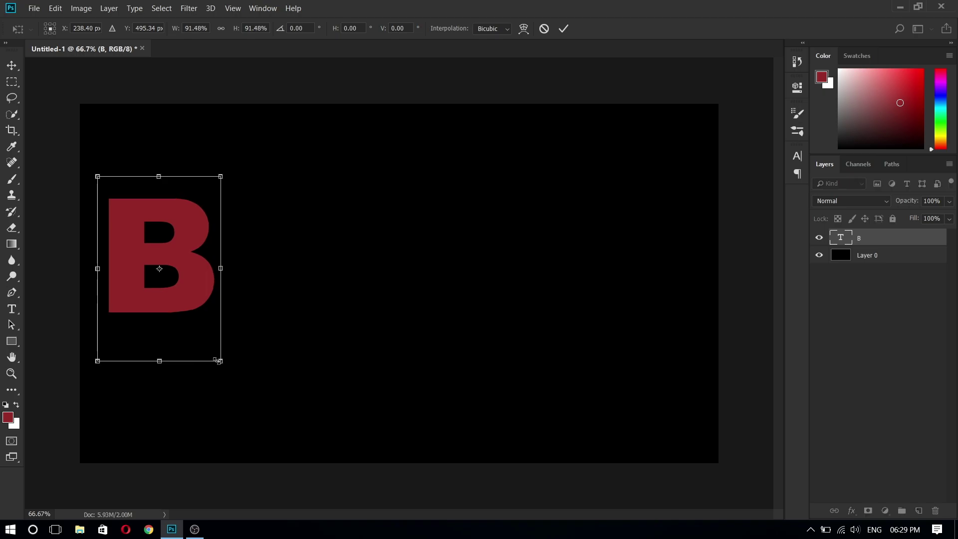
key("Return")
left_click_drag(191, 271, 195, 267)
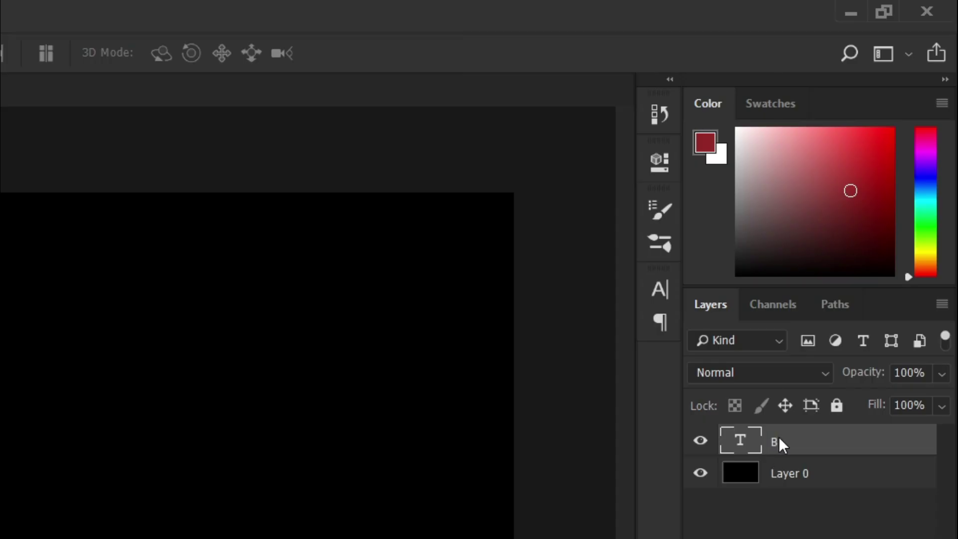
Give the B layer a Gradient Overlay in Overlay blend mode with Reverse ticked.
right_click(779, 442)
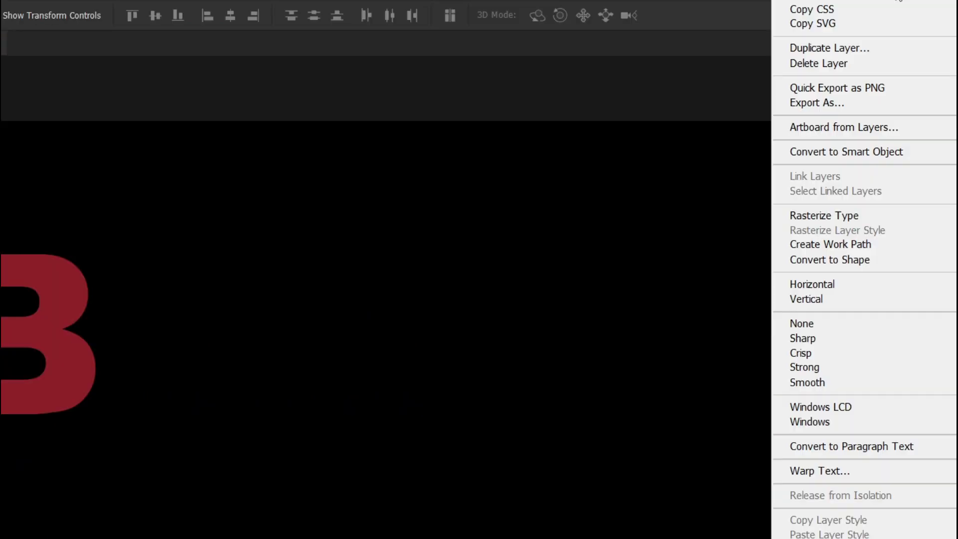
left_click(633, 20)
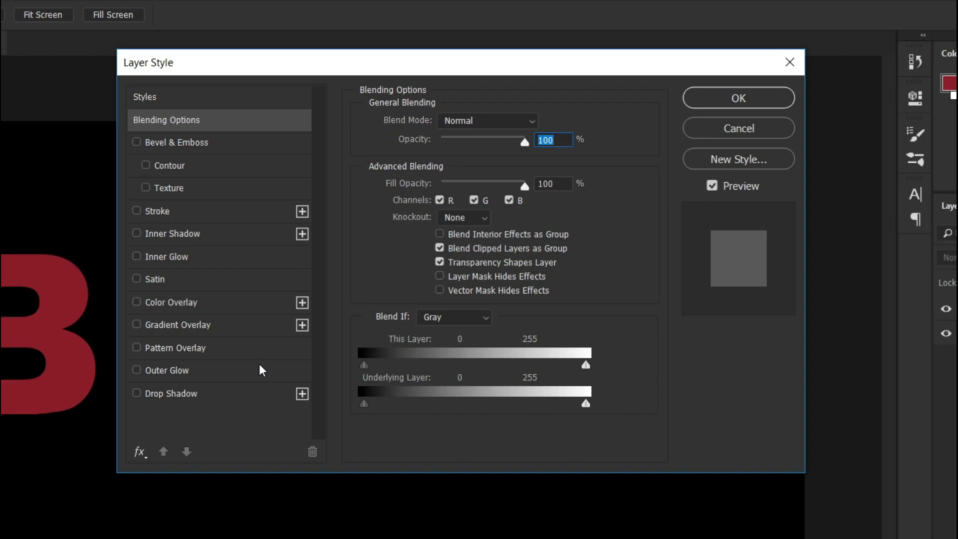
left_click(161, 327)
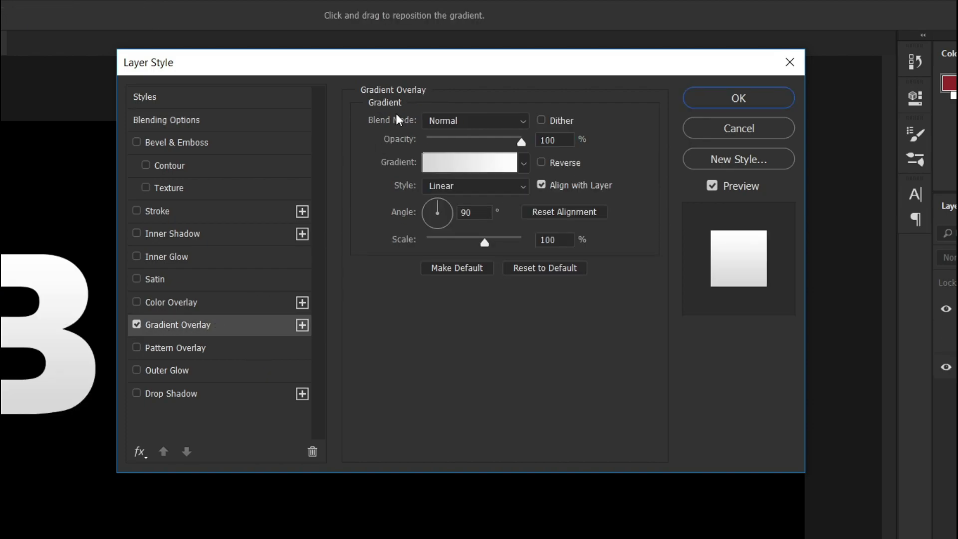
left_click(446, 120)
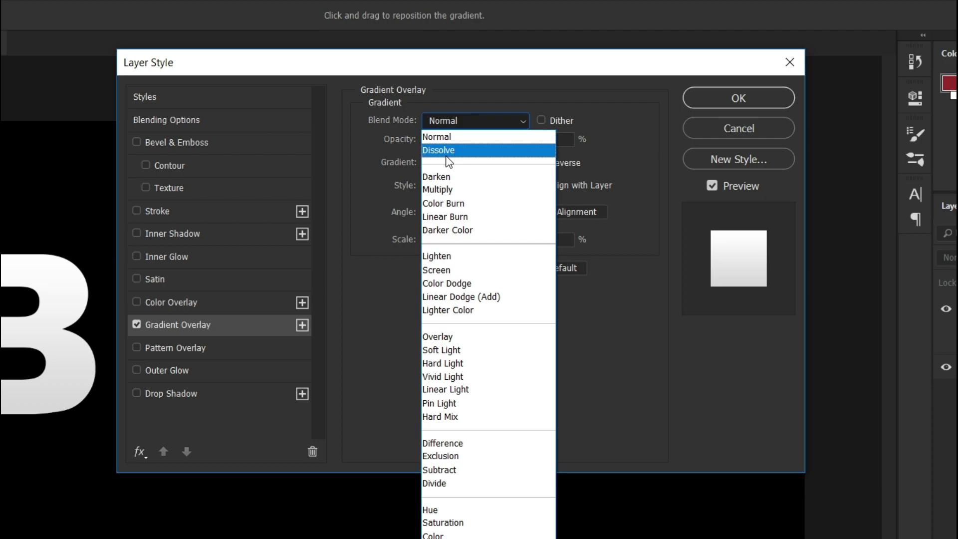
left_click(447, 336)
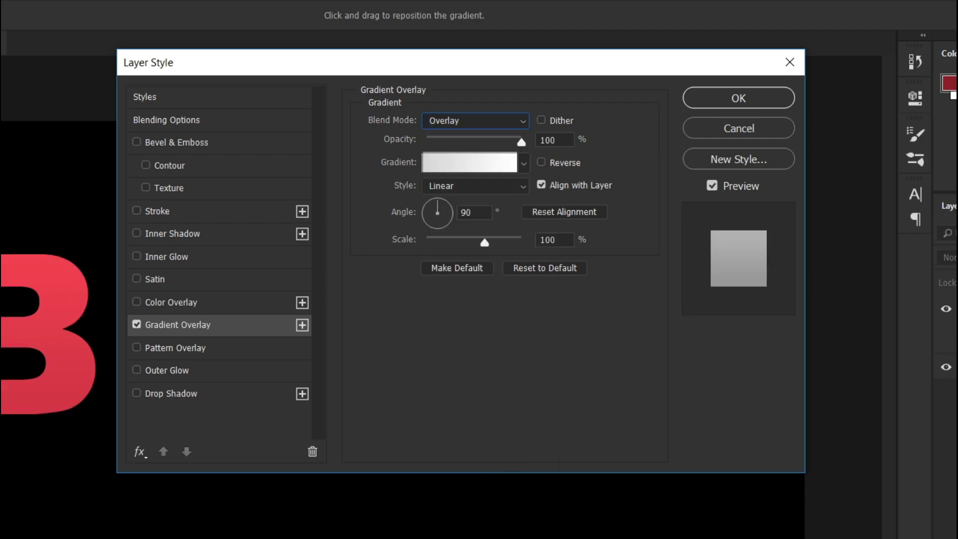
left_click(487, 124)
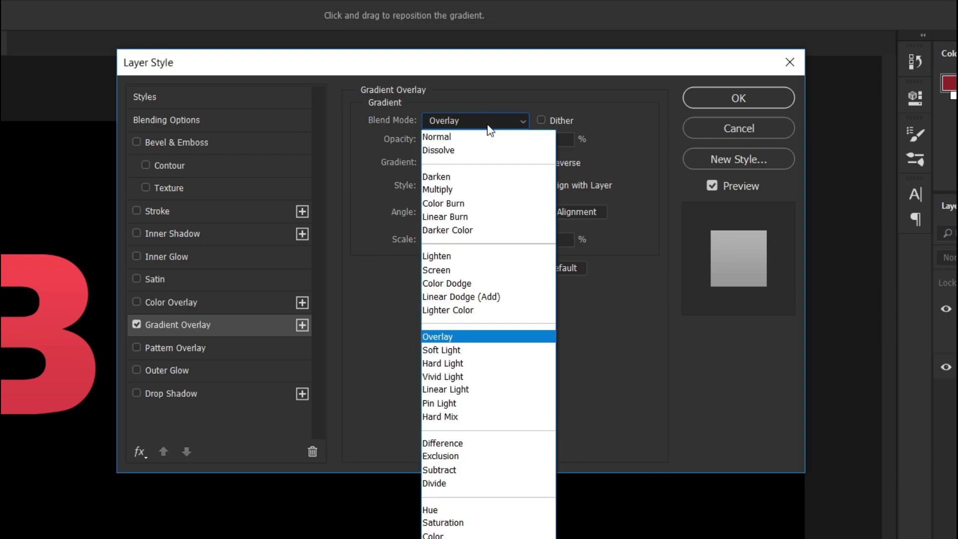
left_click(455, 337)
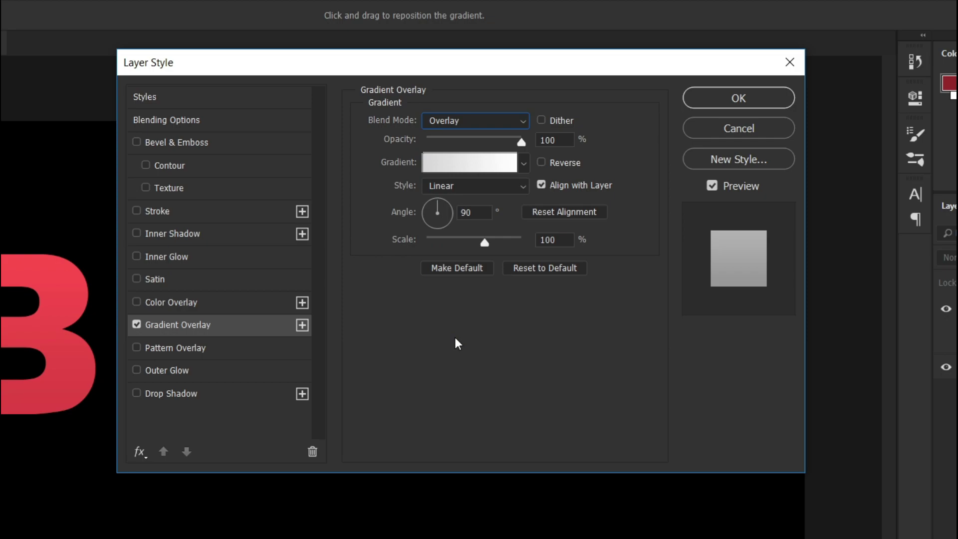
left_click(561, 143)
left_click(543, 162)
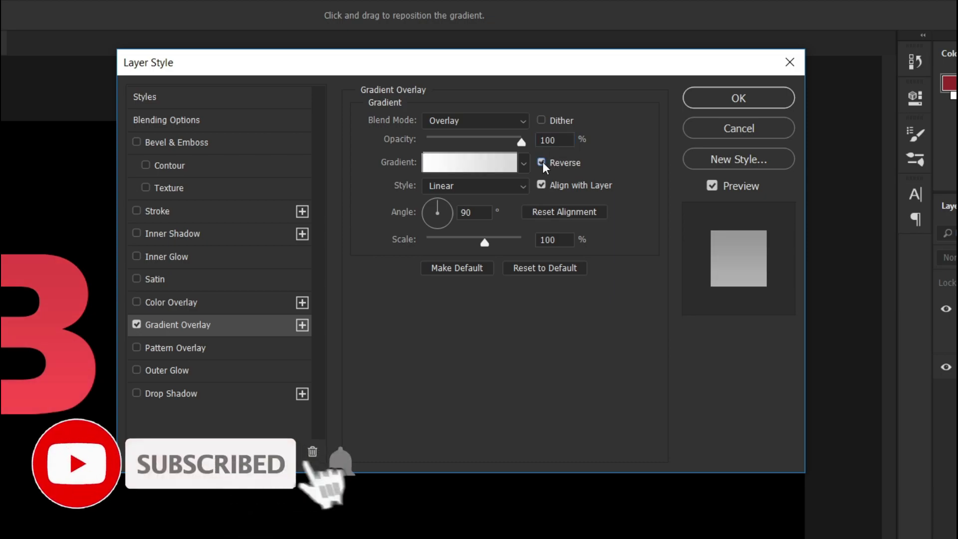
Start from the Black, White gradient preset and add a grey colour stop at 70%.
left_click(509, 163)
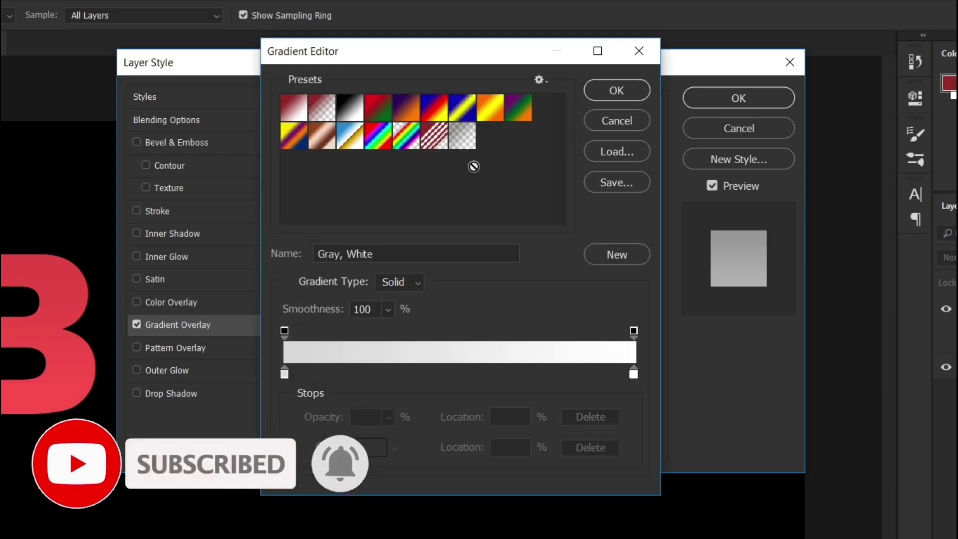
left_click(350, 107)
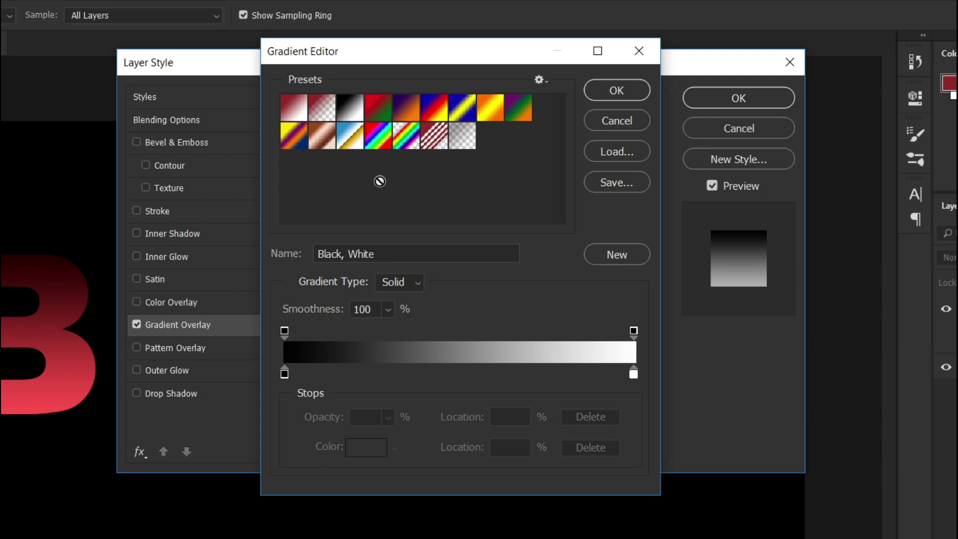
left_click(531, 373)
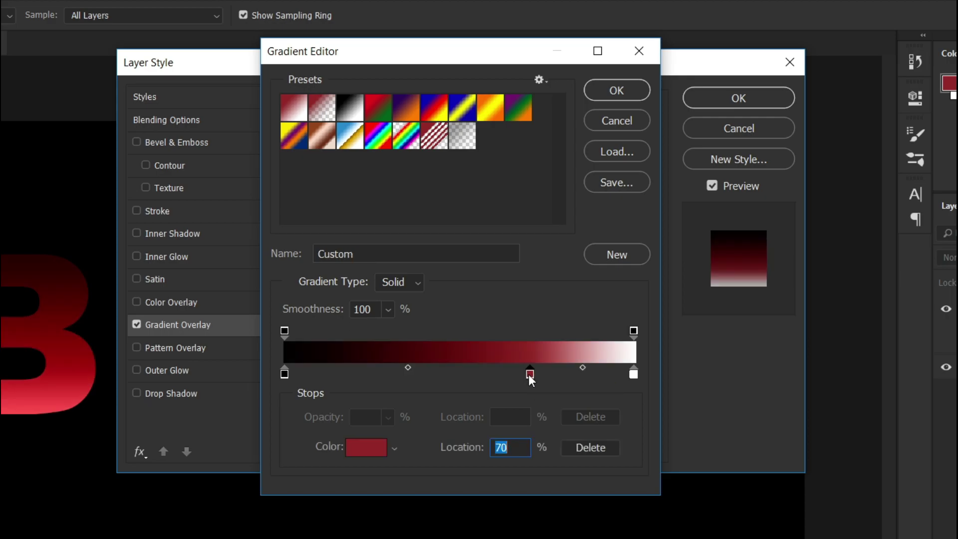
double_click(530, 375)
left_click(290, 230)
left_click_drag(397, 223, 237, 210)
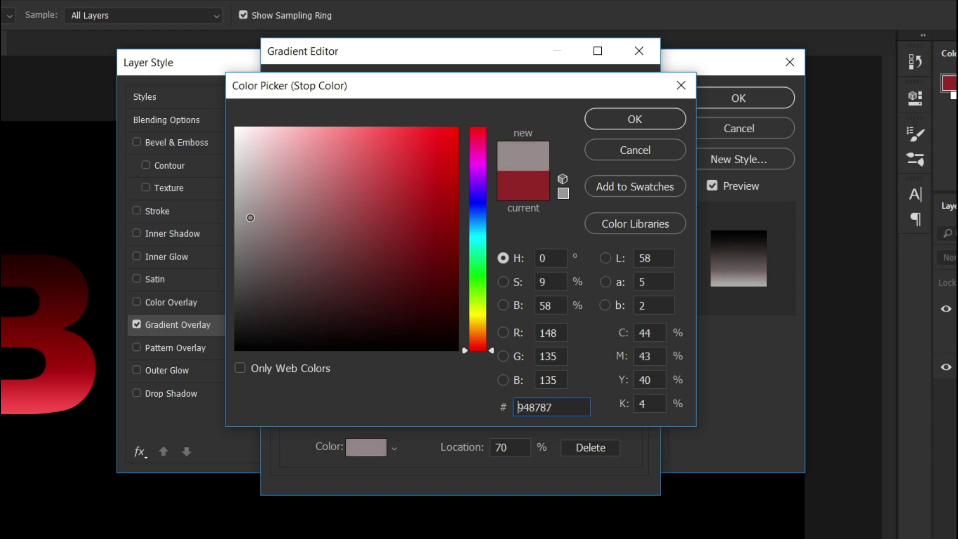
left_click(619, 122)
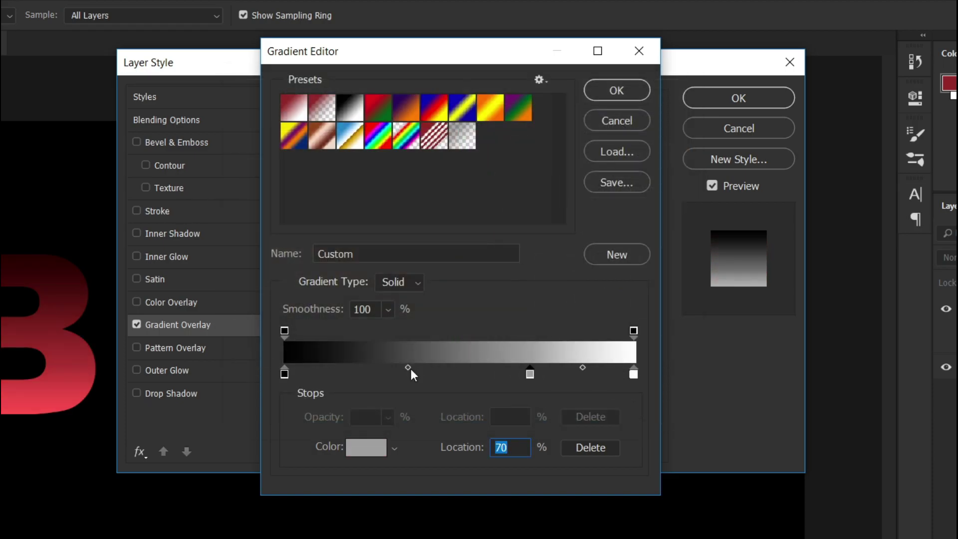
Fine-tune the gradient, leaving the left midpoint near 59% and the grey stop at 70%.
left_click_drag(407, 369, 439, 369)
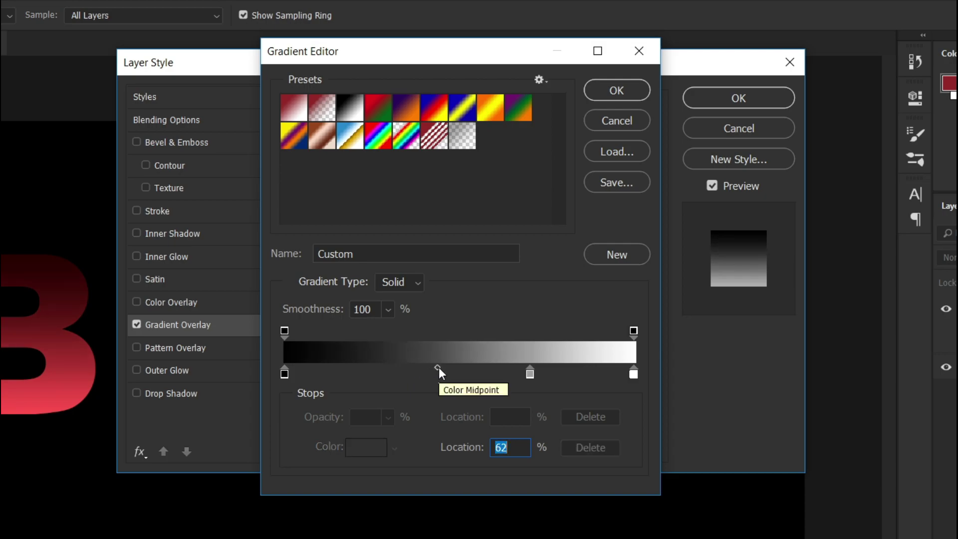
left_click_drag(439, 367, 447, 369)
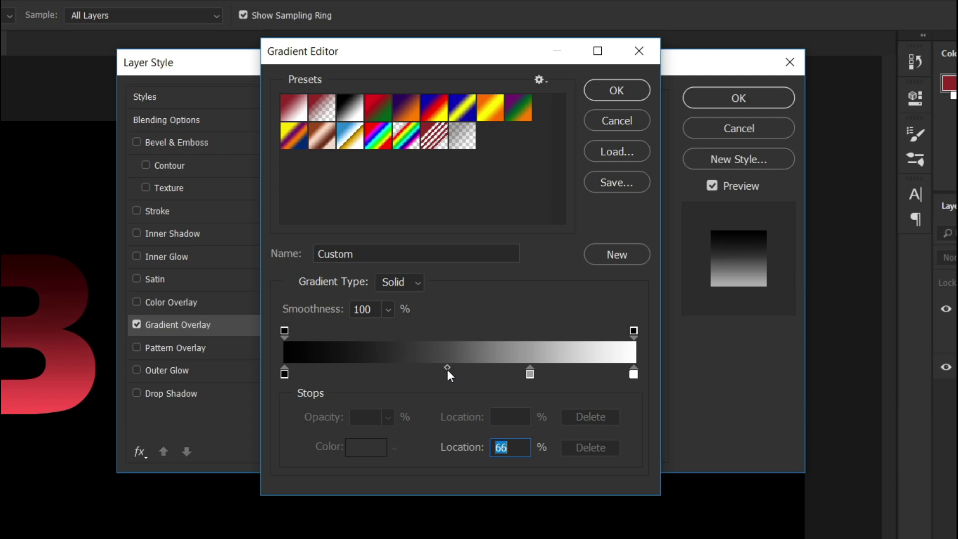
left_click_drag(528, 370, 554, 370)
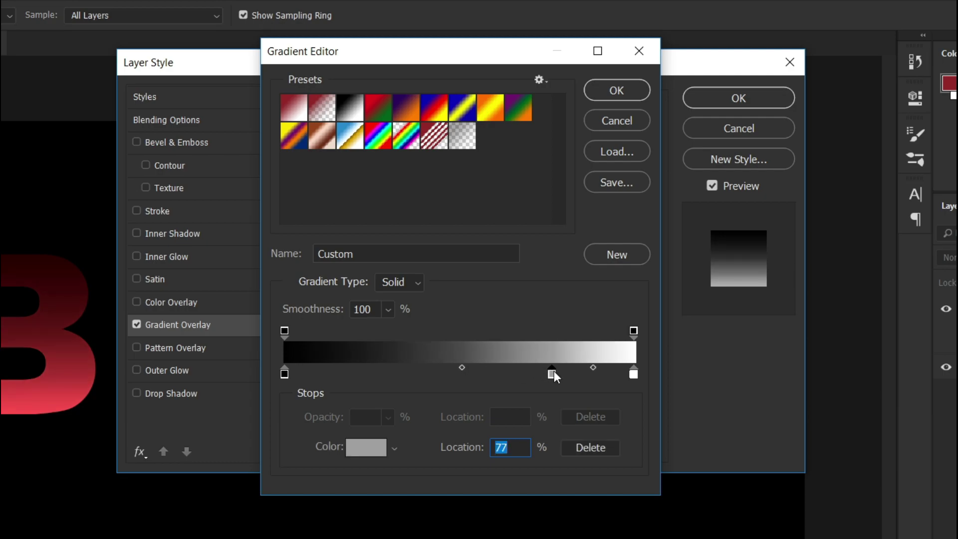
left_click(461, 367)
left_click_drag(459, 367, 443, 367)
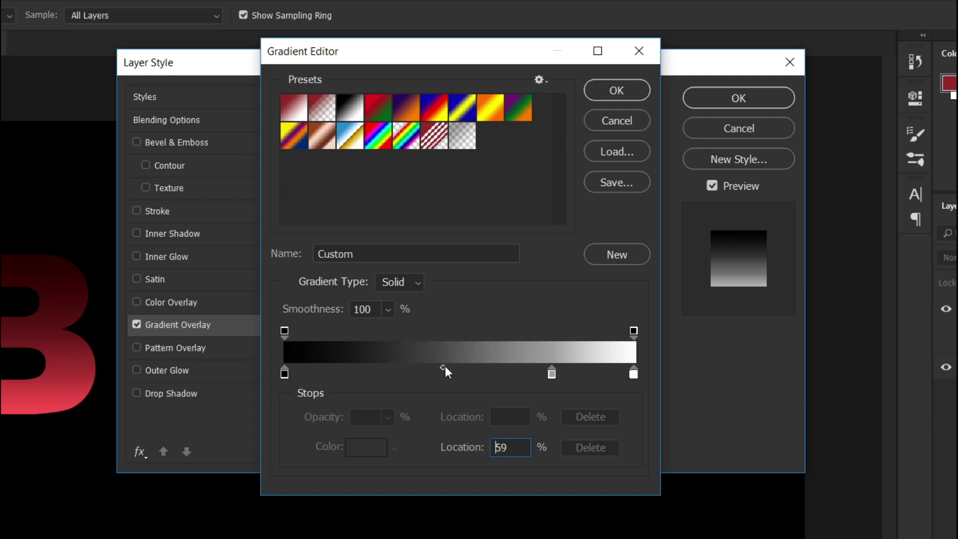
left_click_drag(551, 371, 532, 370)
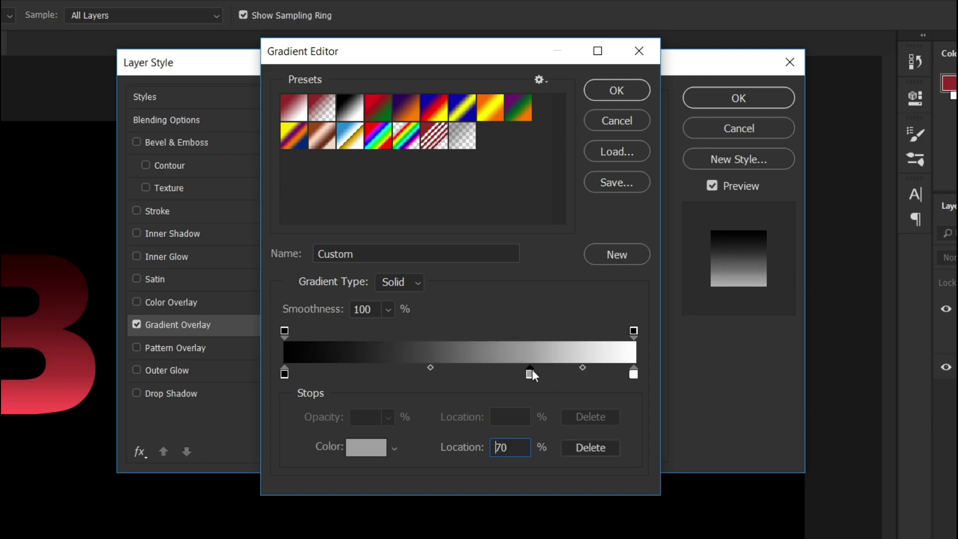
Accept the gradient and set the overlay to Linear at 0° angle with 150% scale.
left_click(621, 94)
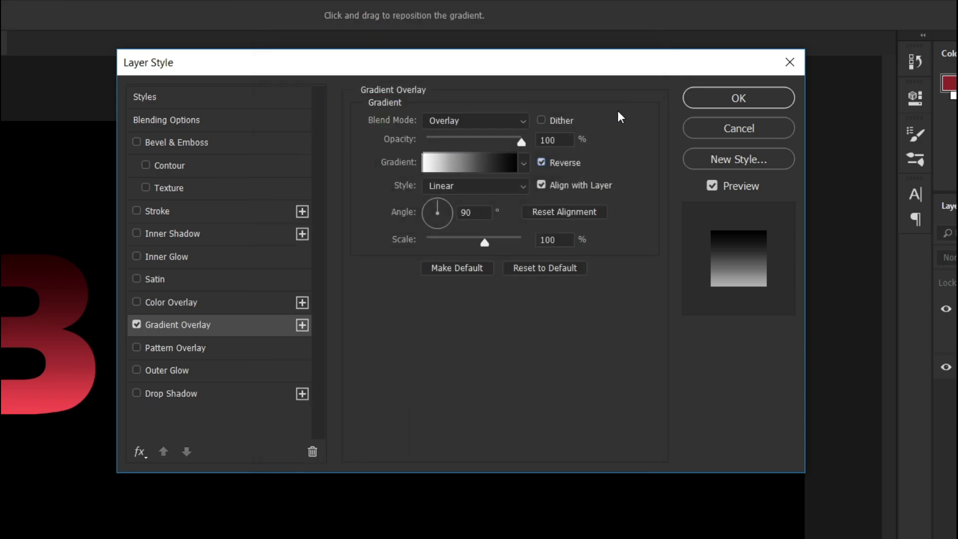
left_click(518, 190)
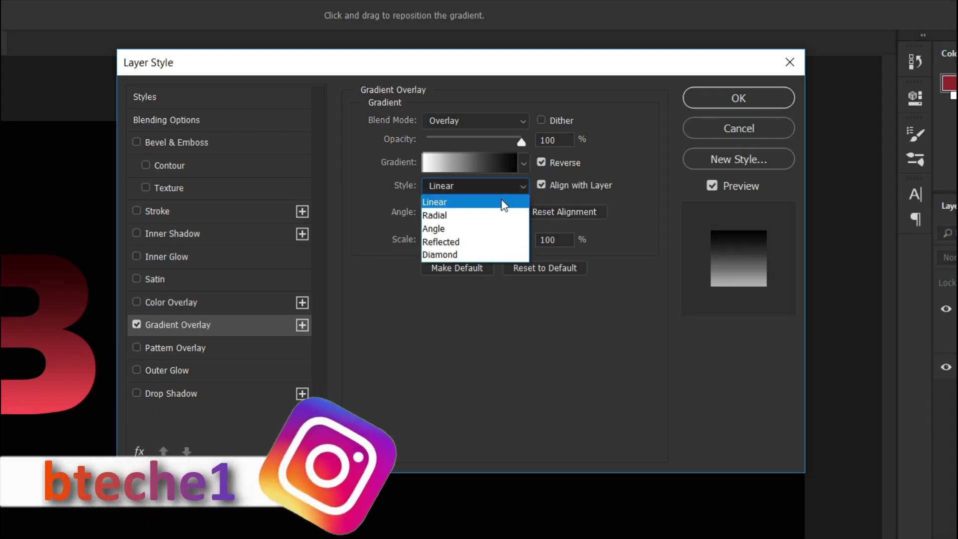
left_click(503, 203)
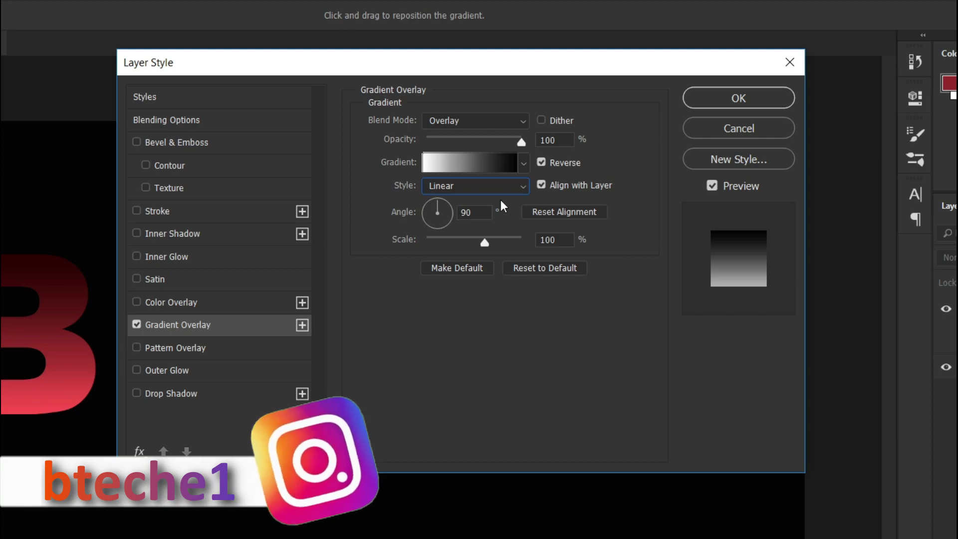
left_click(487, 210)
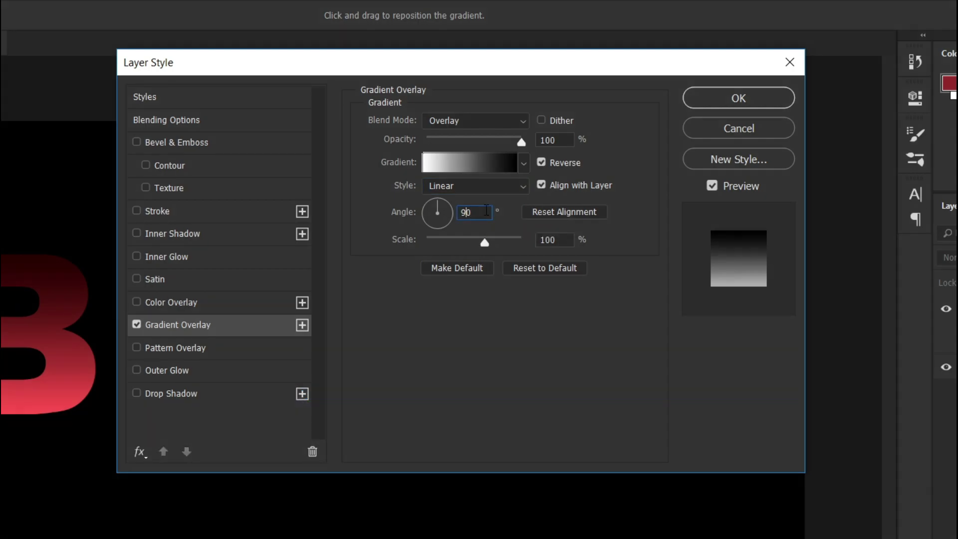
key("BackSpace")
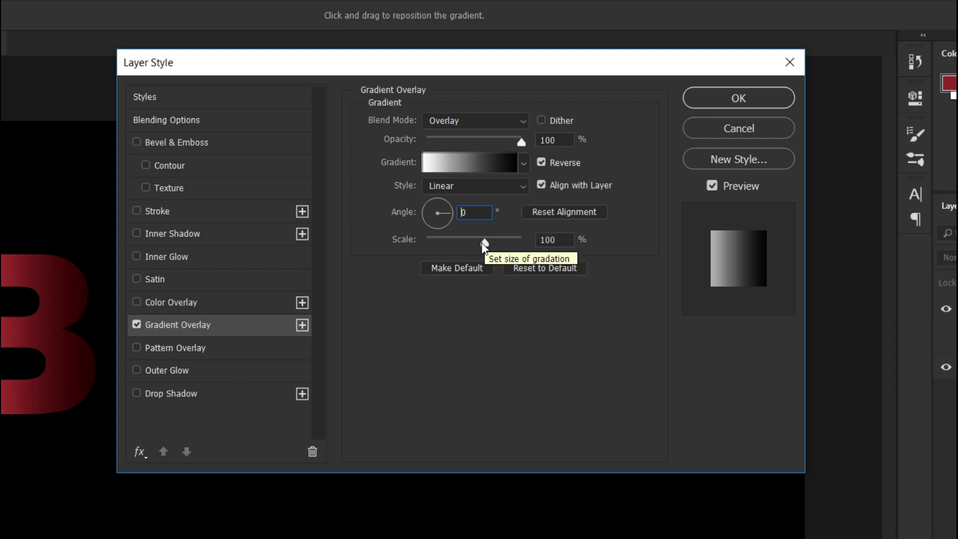
left_click_drag(482, 247, 528, 246)
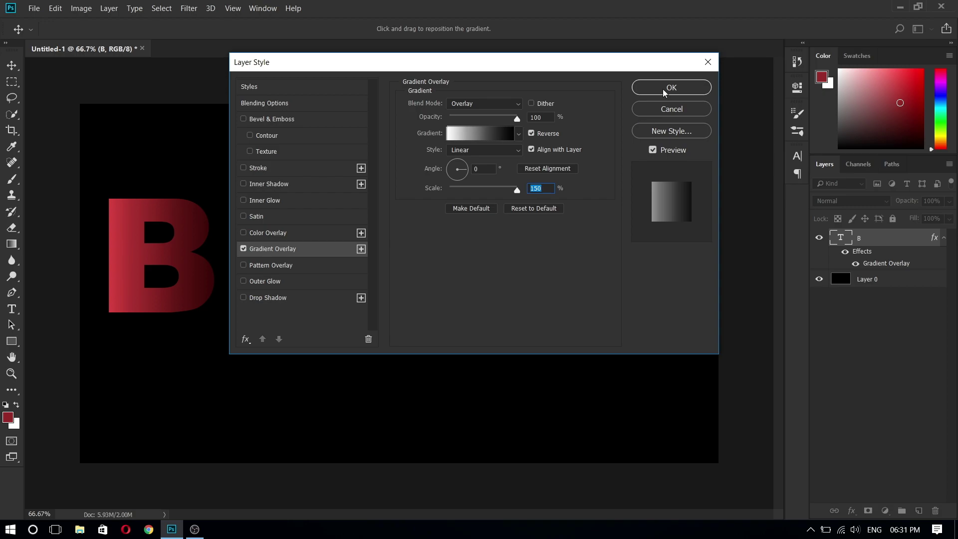
Apply the style, duplicate the B layer, move the copy right and retype it as T.
left_click(671, 87)
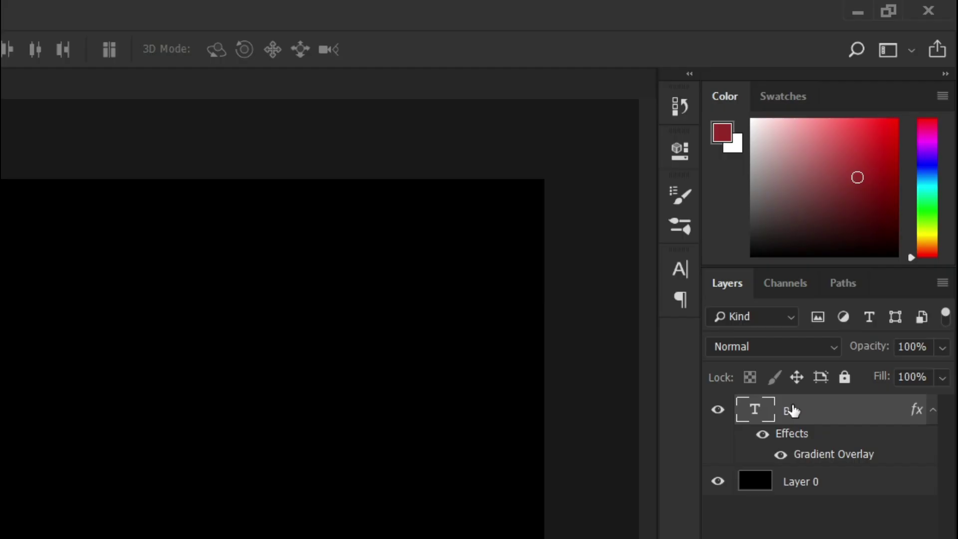
right_click(792, 410)
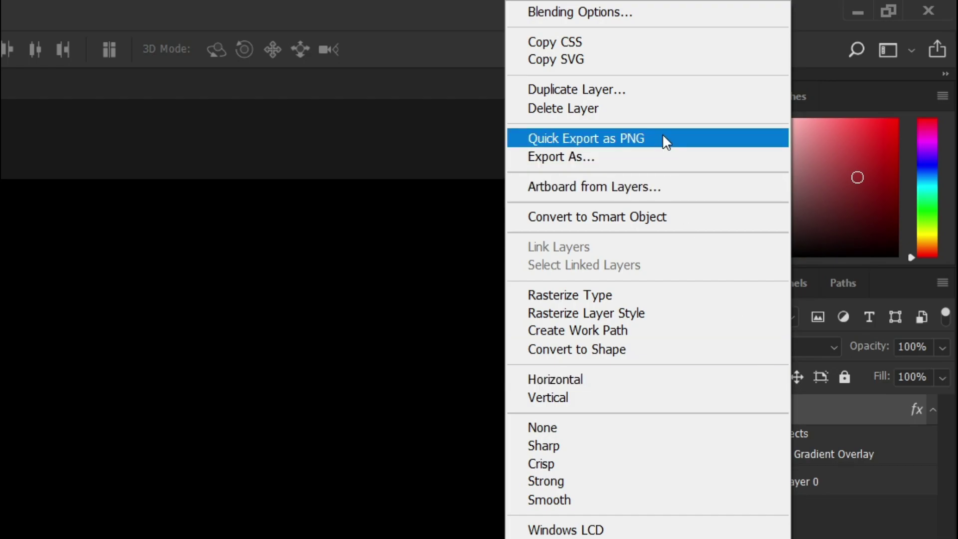
left_click(658, 92)
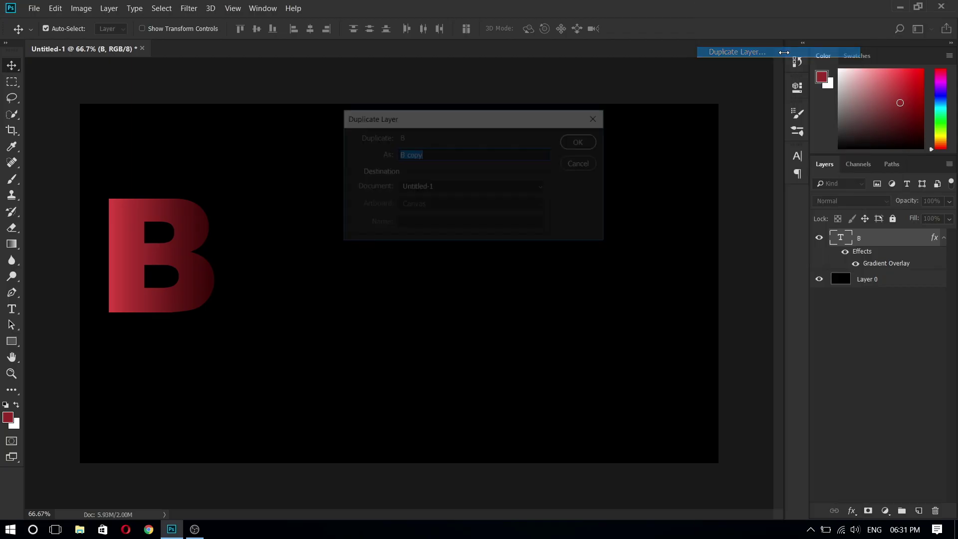
left_click(583, 142)
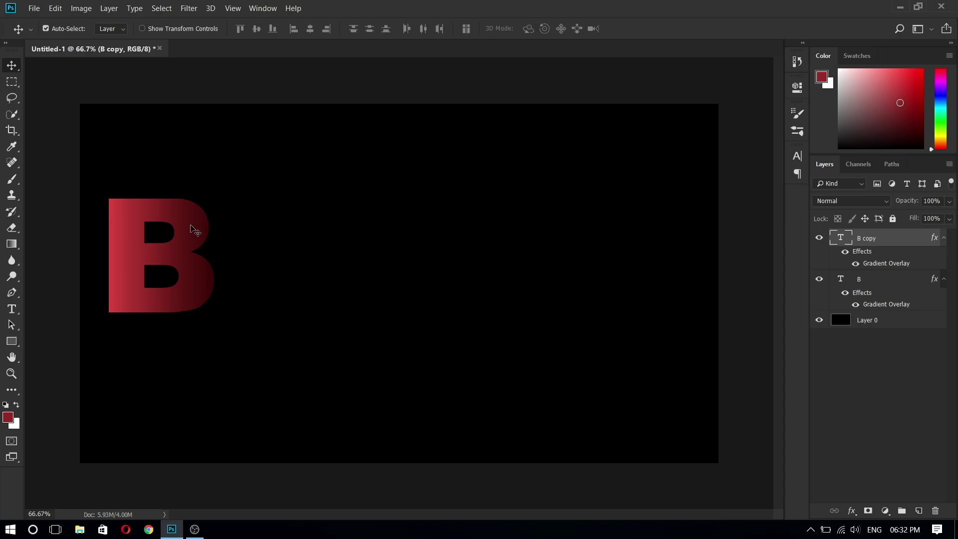
left_click_drag(190, 228, 290, 226)
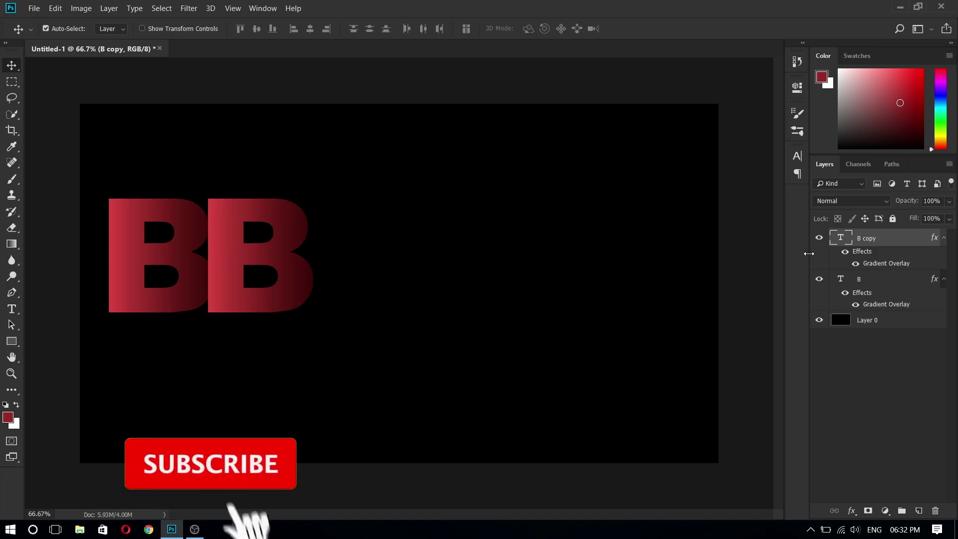
double_click(839, 239)
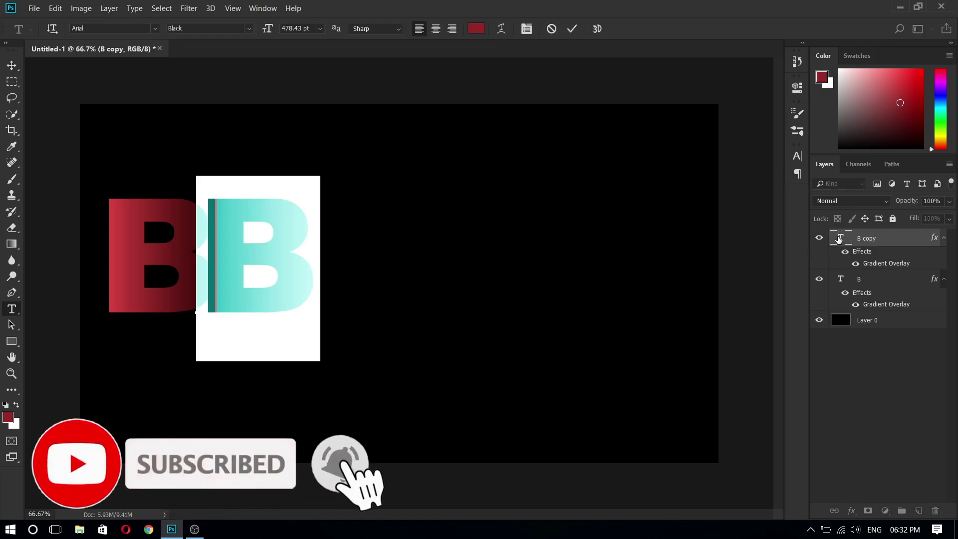
type("T")
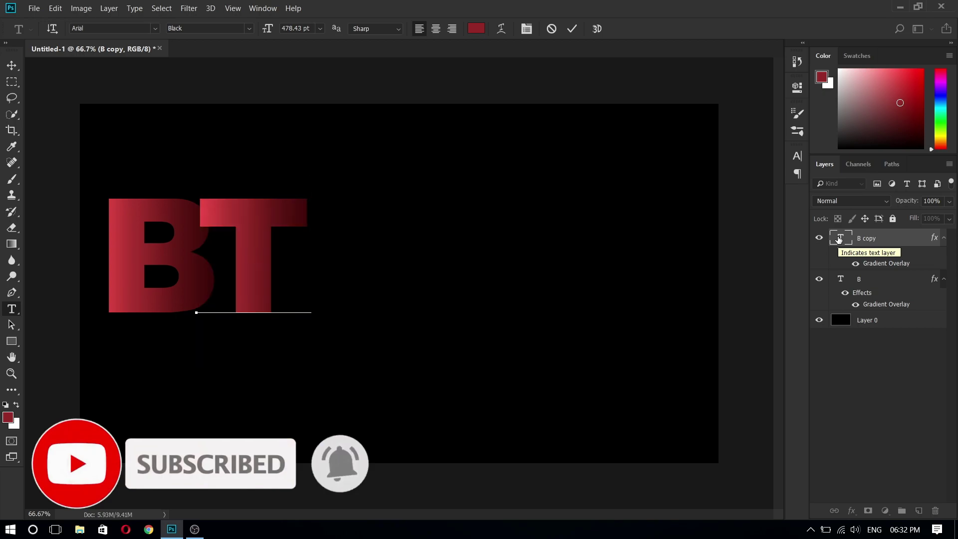
Commit the T, nudge it right, and add a Drop Shadow to its layer.
left_click(8, 67)
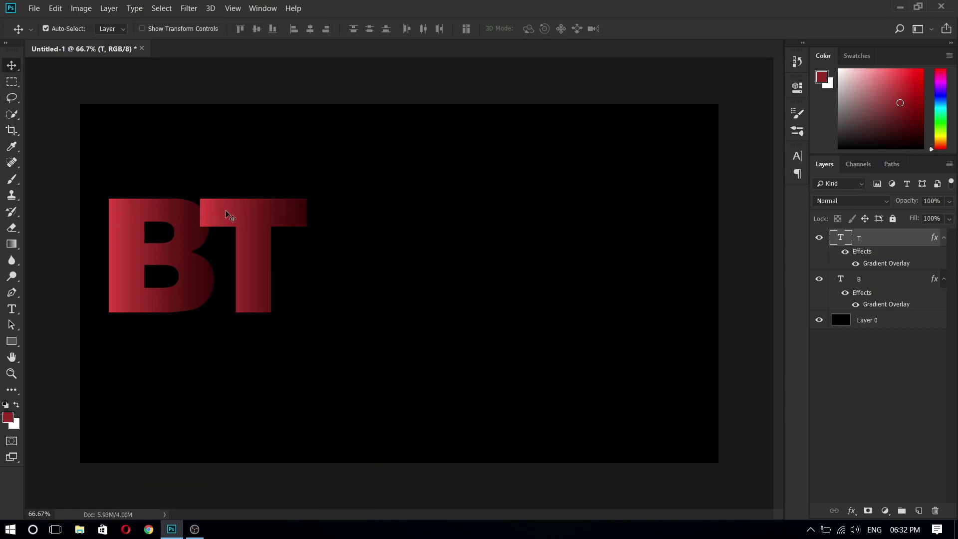
left_click_drag(226, 212, 234, 216)
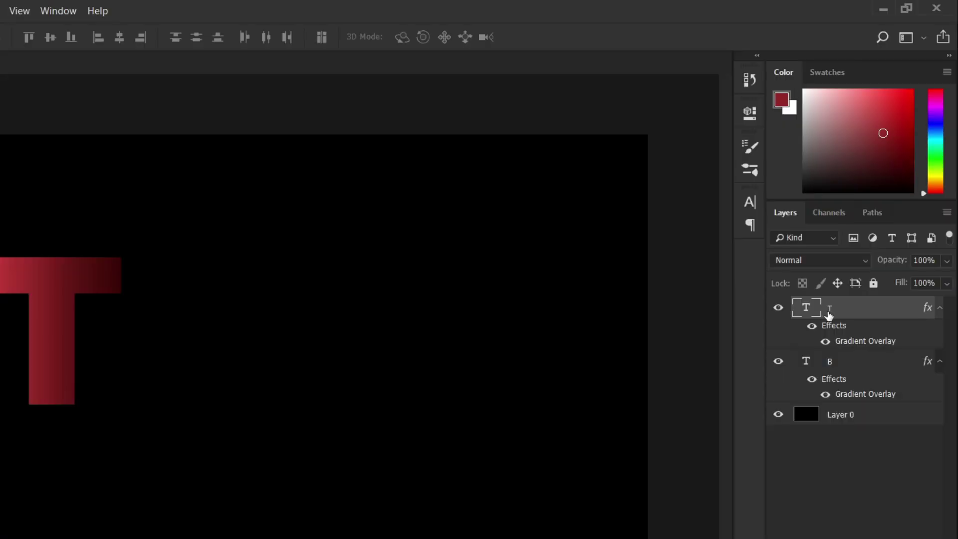
right_click(858, 240)
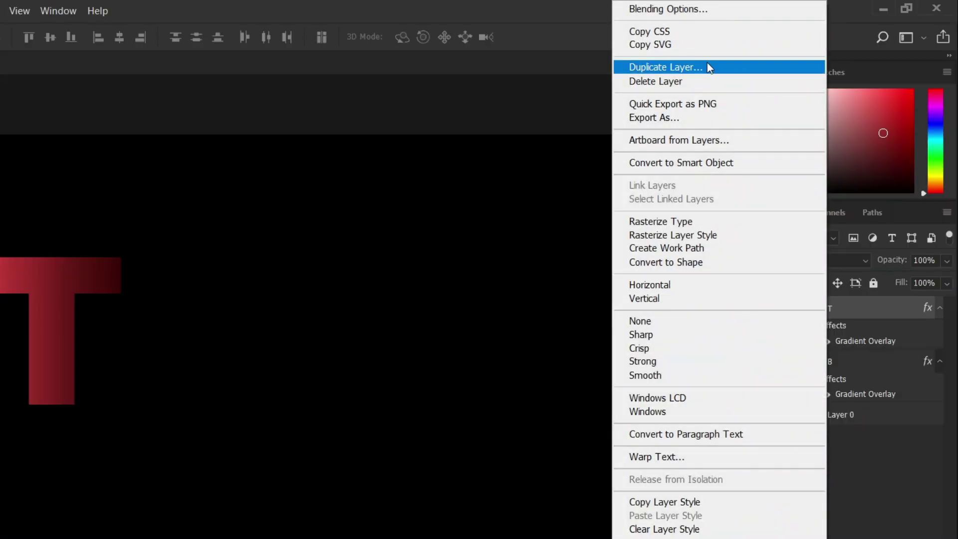
left_click(703, 11)
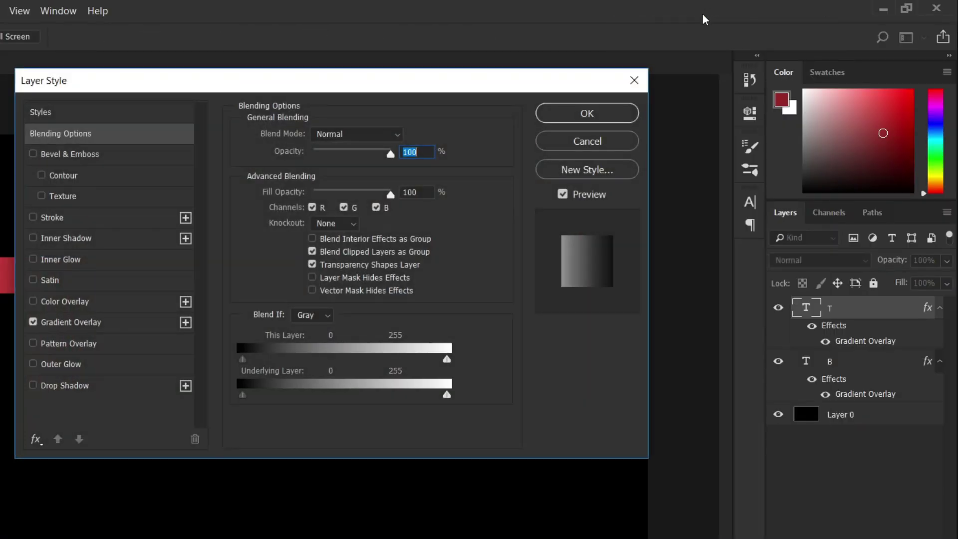
left_click(68, 385)
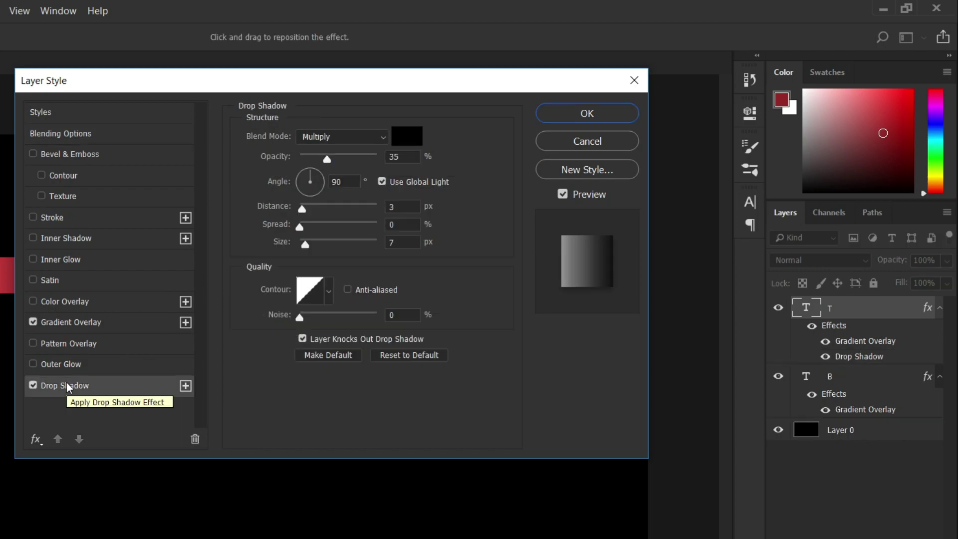
Set the shadow to Normal, 21% opacity, 59 px distance, 46% spread, 128 px size.
left_click(362, 136)
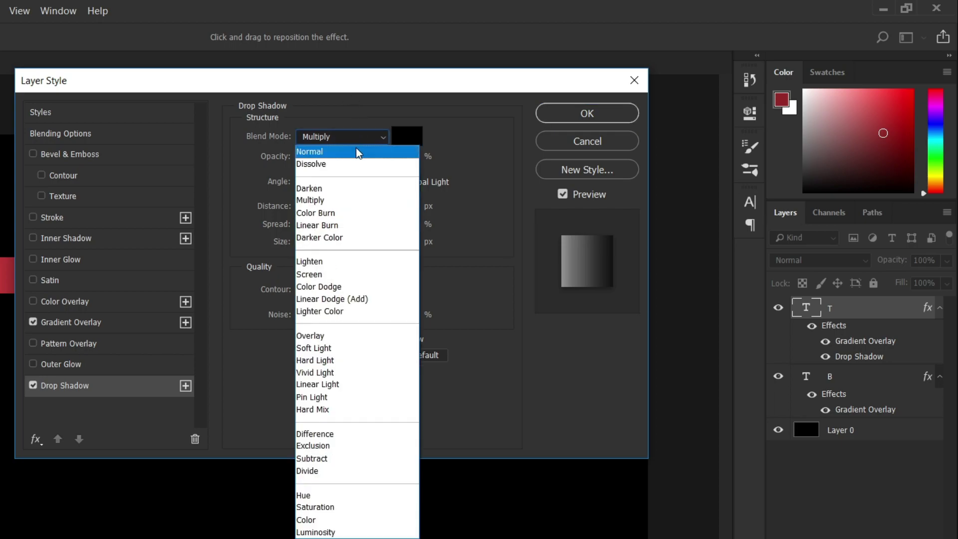
left_click(356, 148)
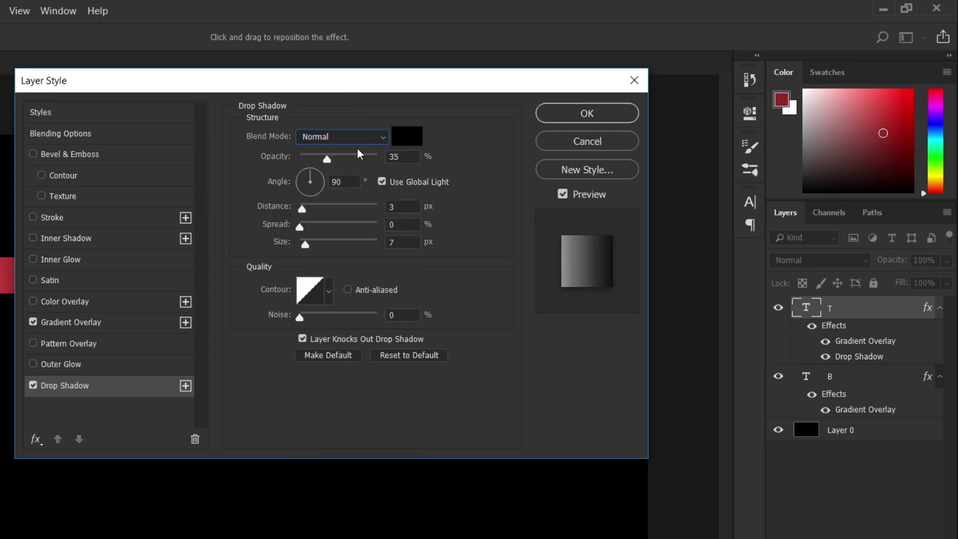
left_click_drag(399, 159, 362, 158)
type("21")
key("Tab")
key("Tab")
key("Tab")
type("5")
type("9")
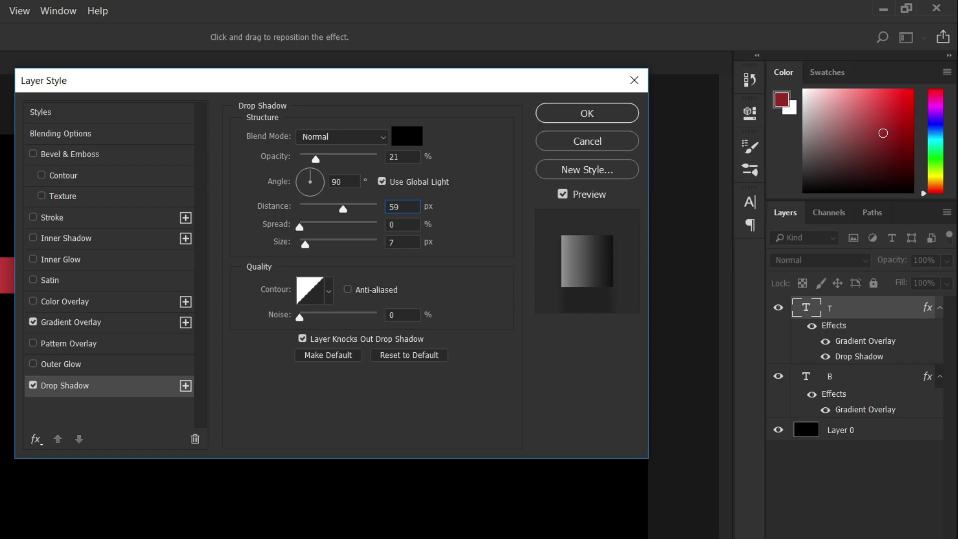
type("46")
type("1")
type("28")
key("Tab")
key("Tab")
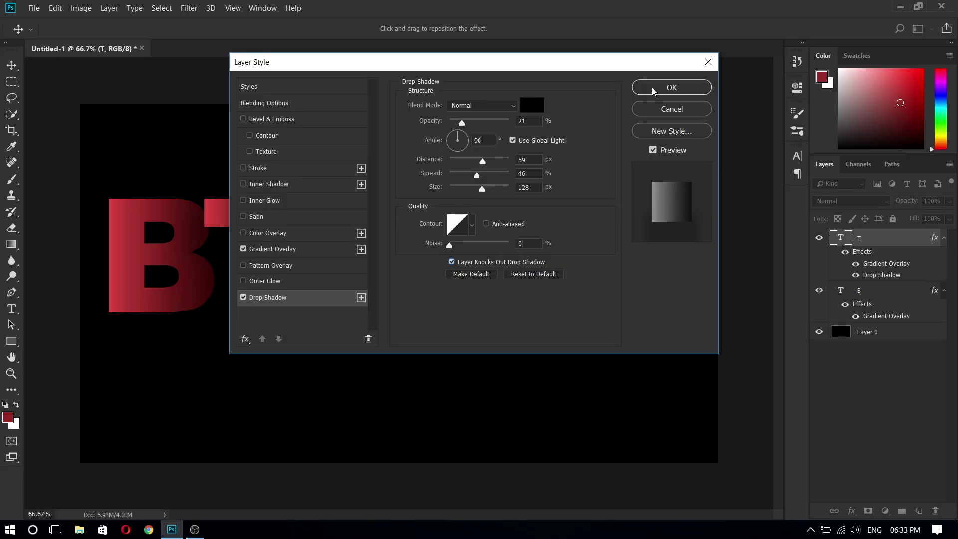
Apply the shadow, duplicate the T layer, move the copy right and retype it as E.
left_click(566, 113)
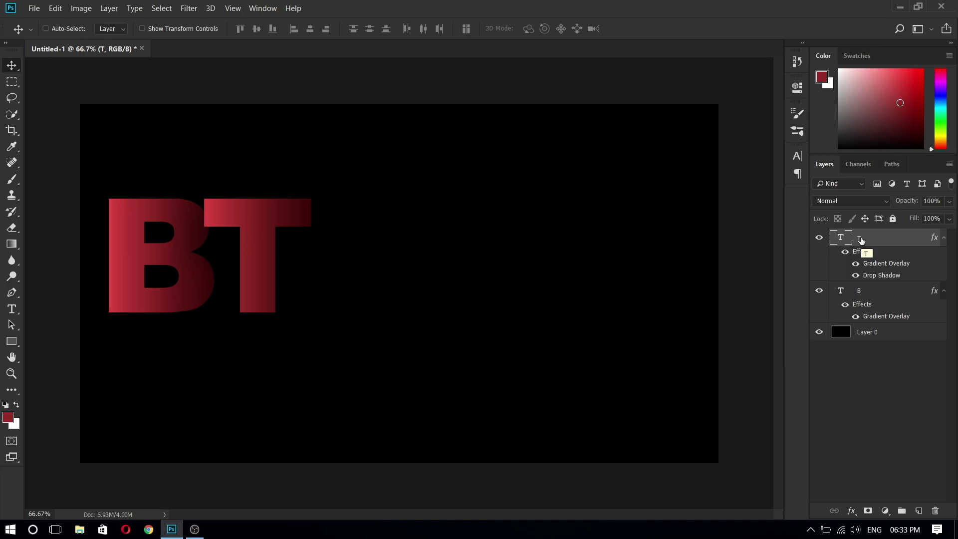
key("ctrl+j")
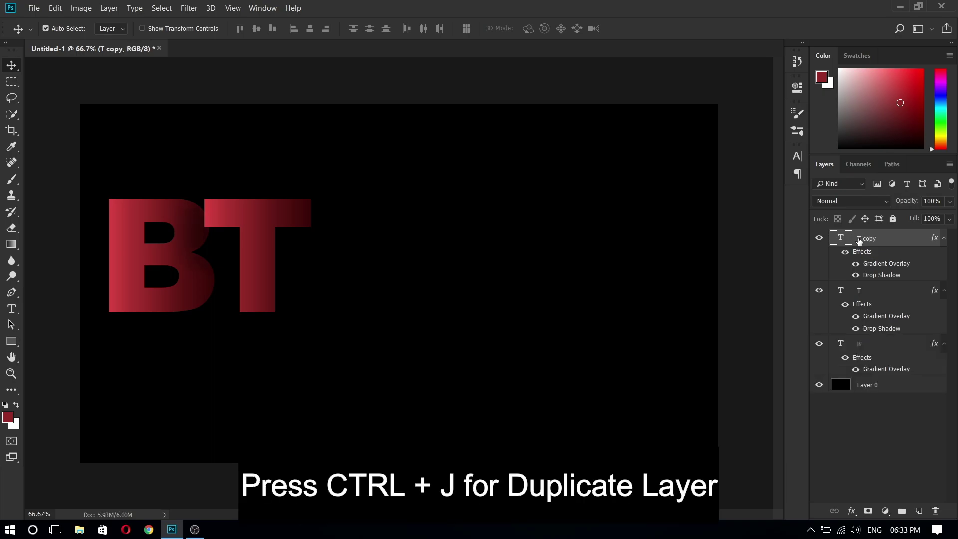
double_click(847, 240)
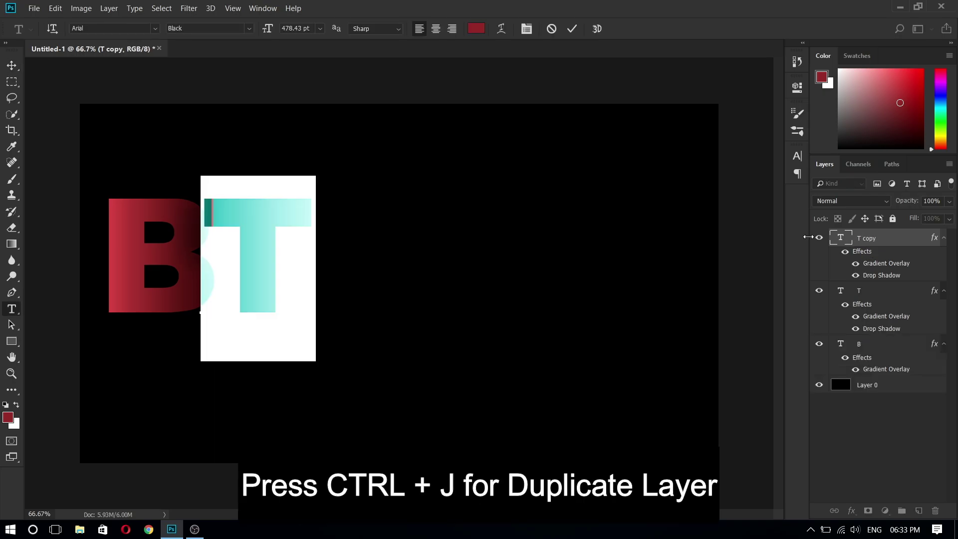
left_click(12, 66)
left_click_drag(255, 206, 354, 208)
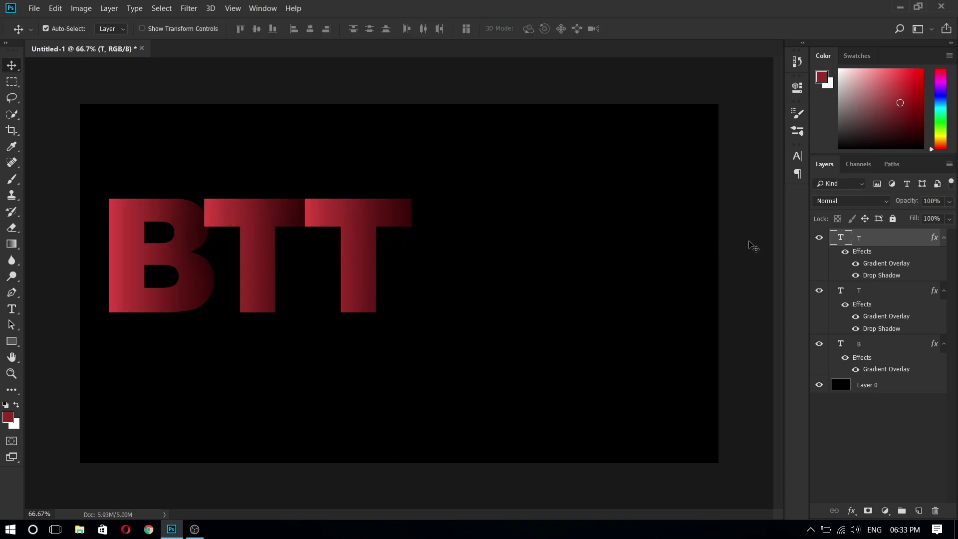
double_click(842, 238)
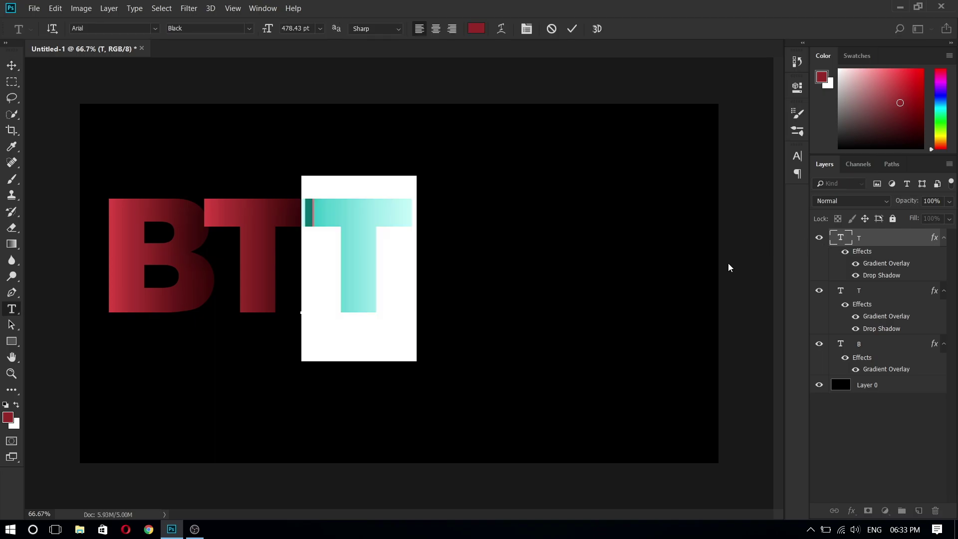
type("E")
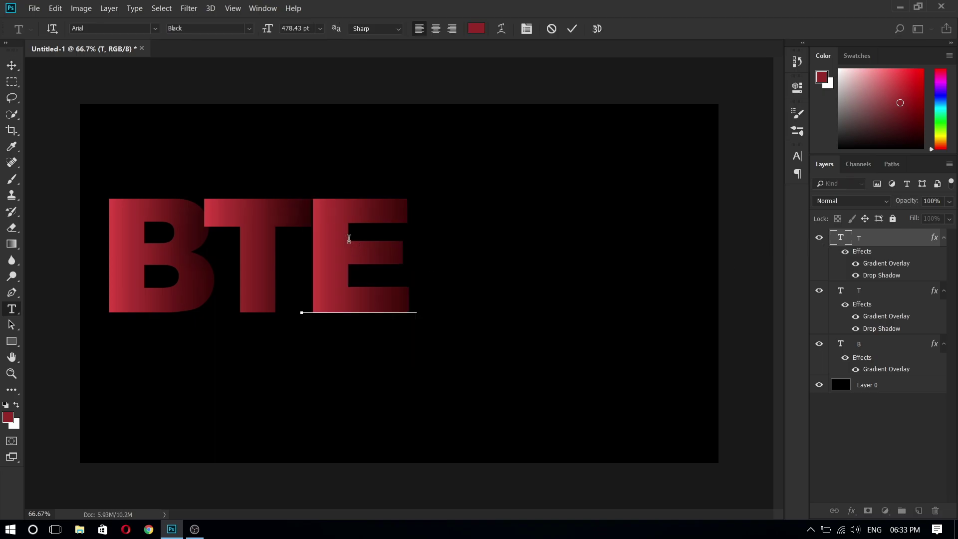
left_click(16, 64)
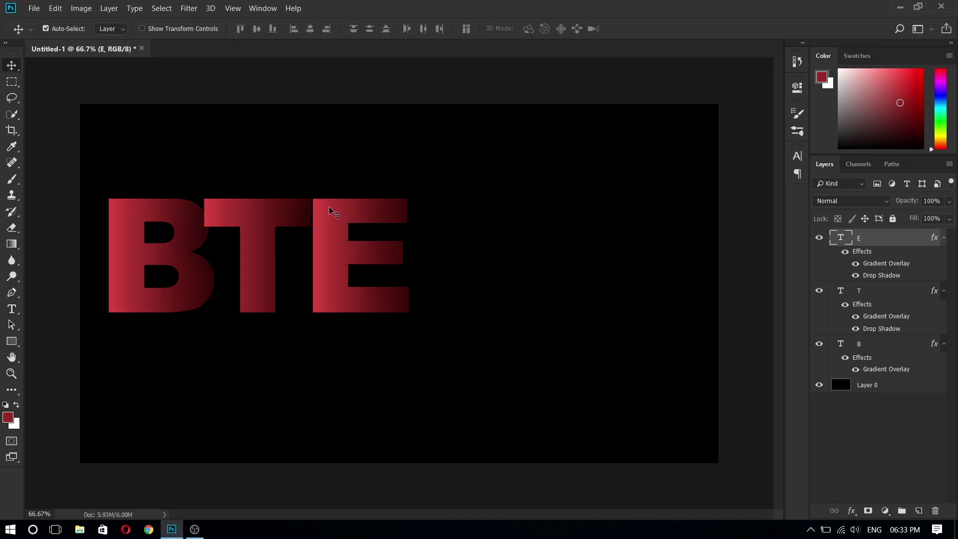
Even out the letter spacing by nudging the T and E with the arrow keys.
left_click_drag(328, 208, 330, 210)
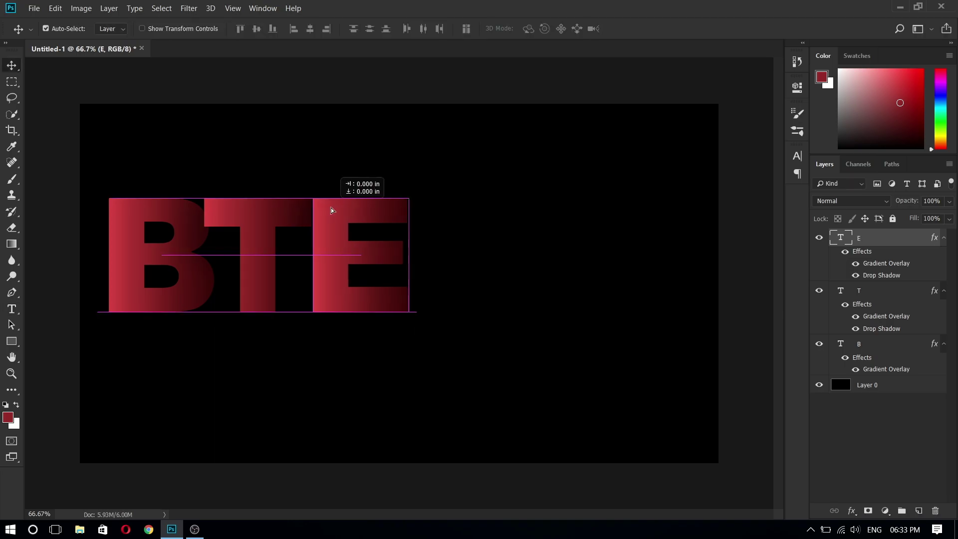
key("Left")
key("Left")
key("Left")
key("Left")
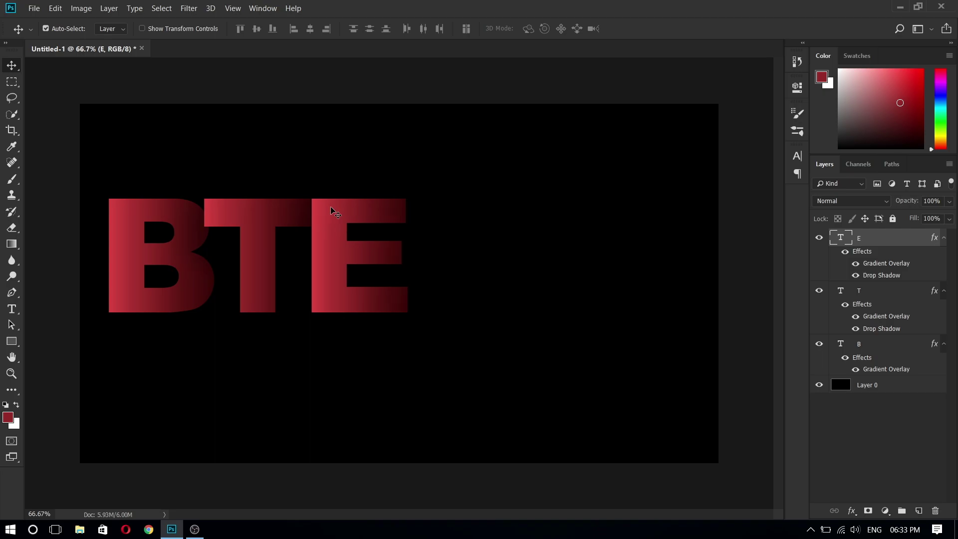
left_click(287, 215)
key("Right")
key("Right")
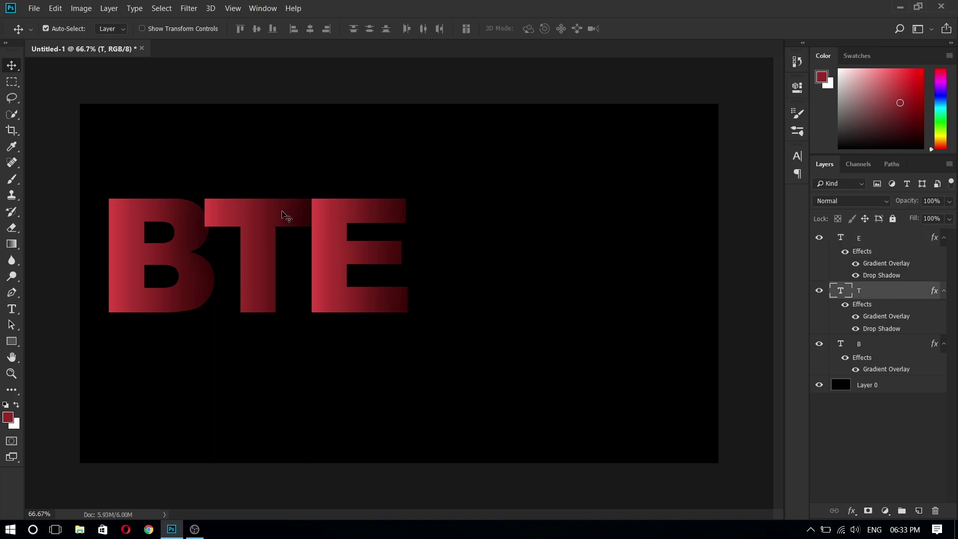
key("Right")
key("Right")
key("Right")
key("Right")
key("Right")
key("Right")
left_click(348, 219)
key("Right")
key("Right")
key("Right")
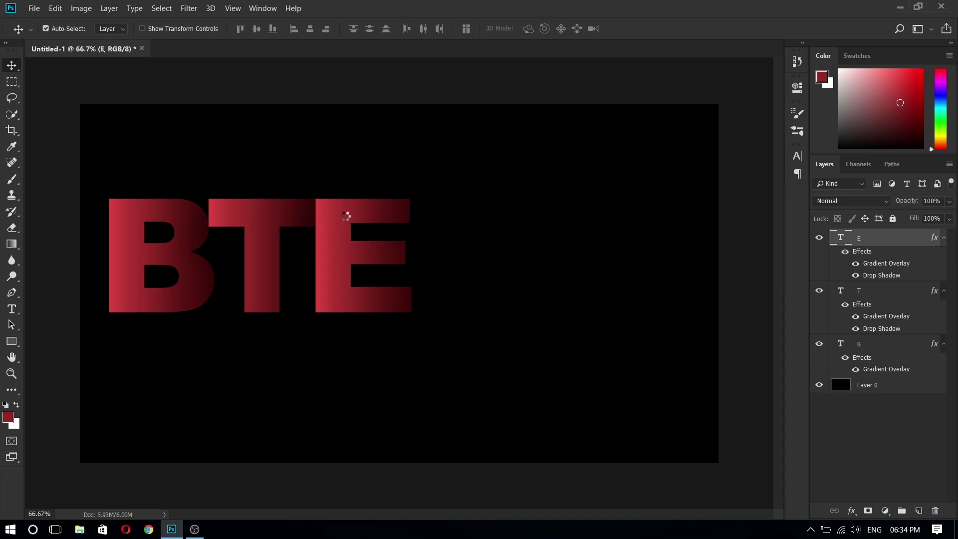
key("Right")
key("Left")
key("Left")
key("Left")
key("Left")
Make a C letter from a copy of the E, and tighten the T, E and C spacing.
key("ctrl+j")
left_click_drag(381, 214, 472, 214)
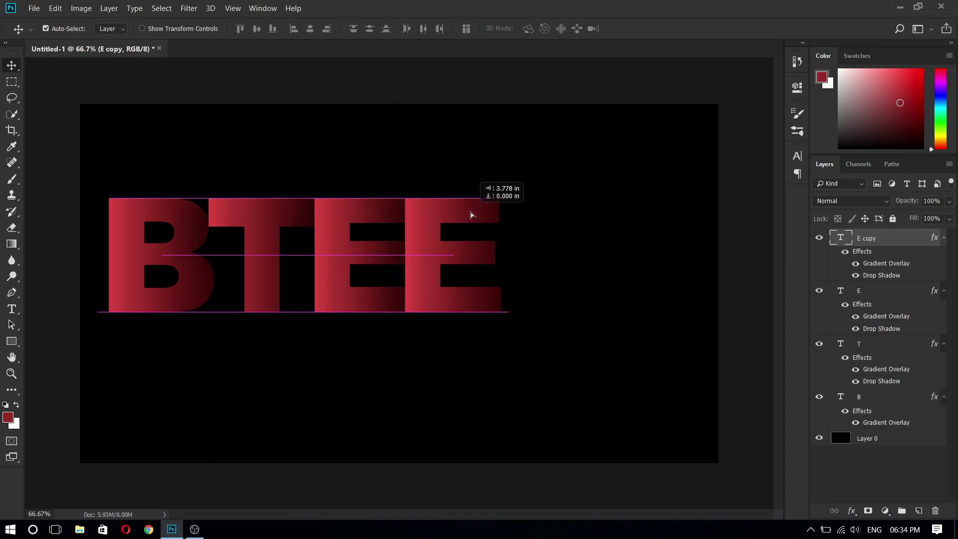
double_click(841, 238)
type("C")
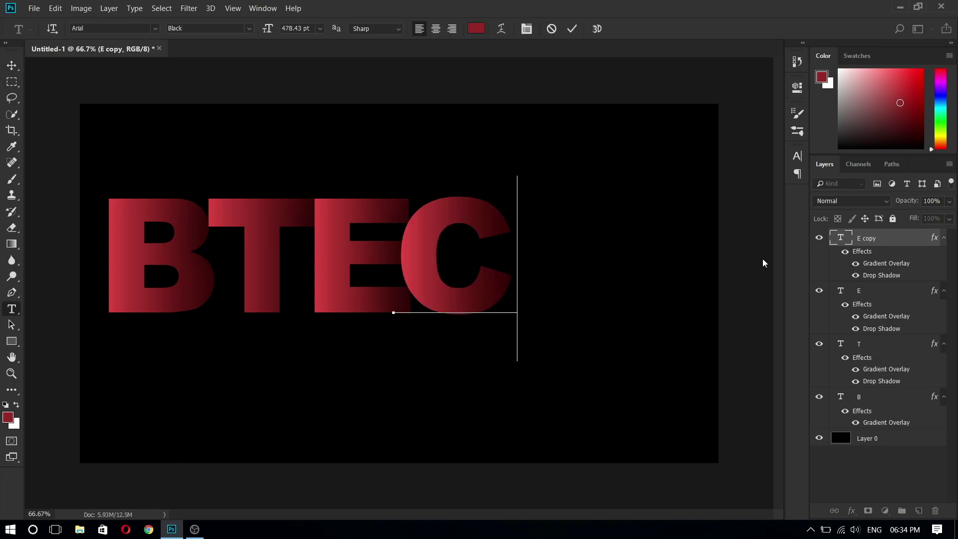
key("ctrl+Return")
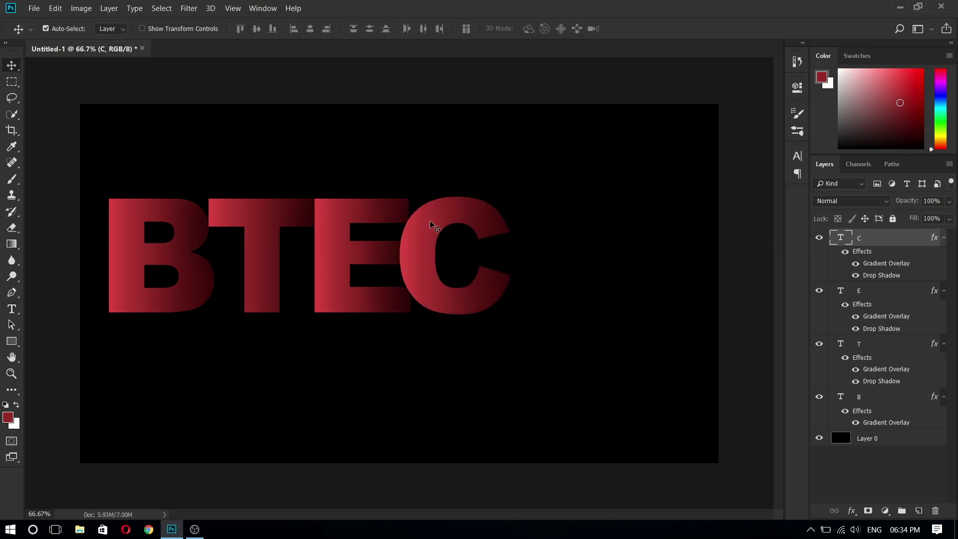
left_click_drag(263, 216, 239, 220)
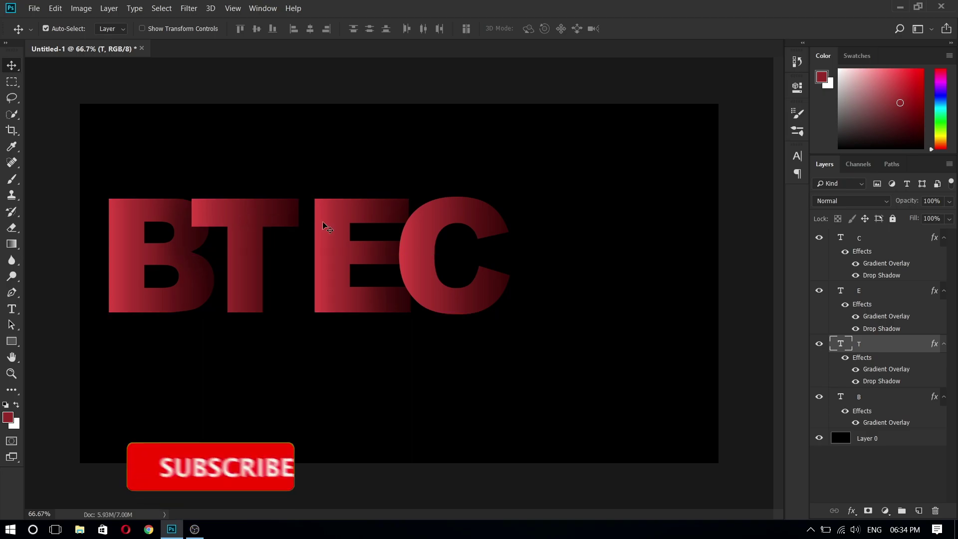
left_click_drag(333, 207, 317, 208)
left_click_drag(427, 229, 412, 229)
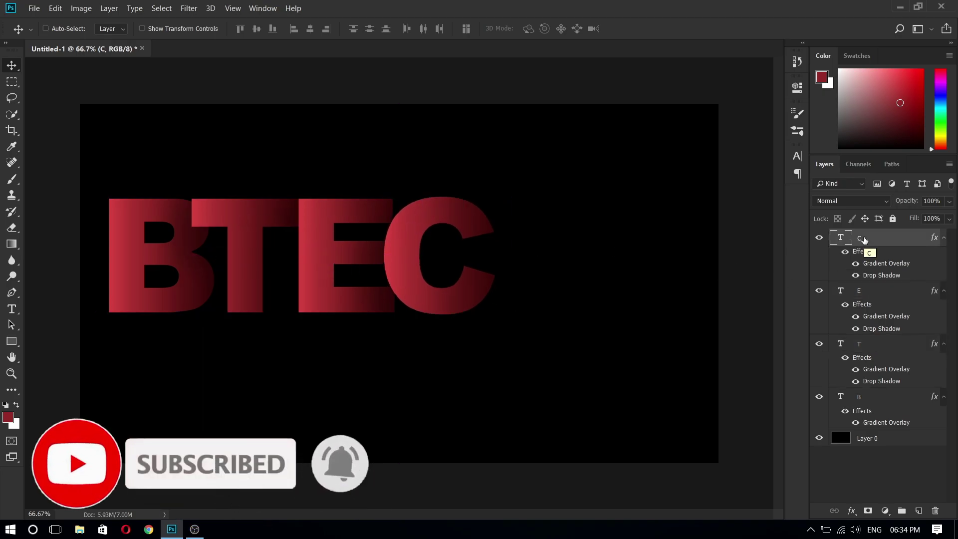
Duplicate the C layer, retype it as H, and position it after the C.
key("ctrl+j")
left_click_drag(478, 224, 554, 223)
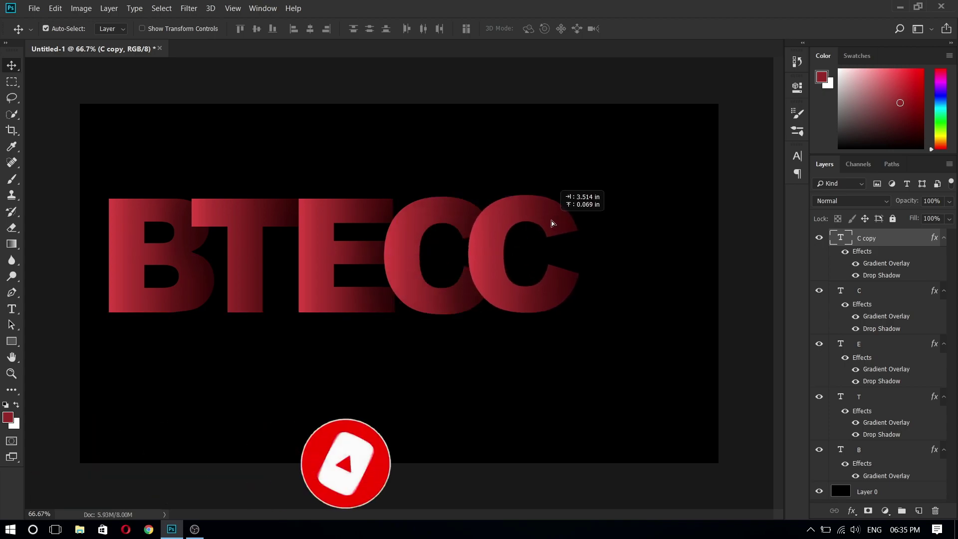
double_click(840, 238)
type("H")
key("ctrl+Return")
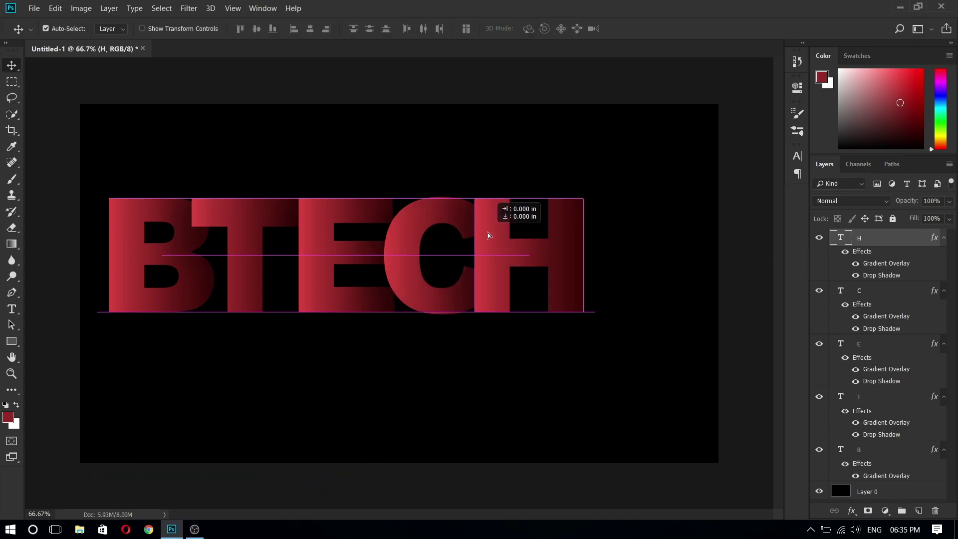
left_click_drag(454, 234, 486, 235)
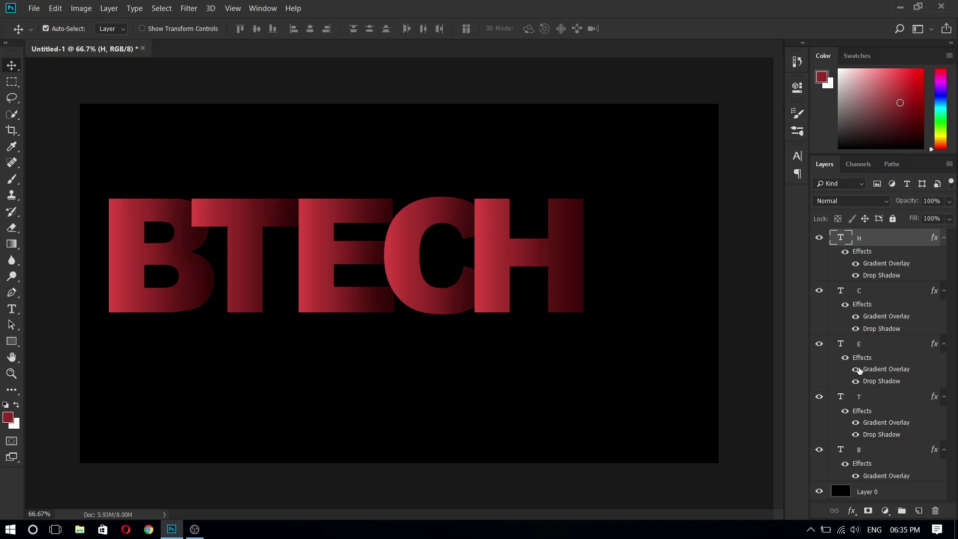
Duplicate the H layer as the final E, and tighten the C, H and E spacing.
key("ctrl+j")
left_click_drag(587, 249, 686, 248)
double_click(836, 236)
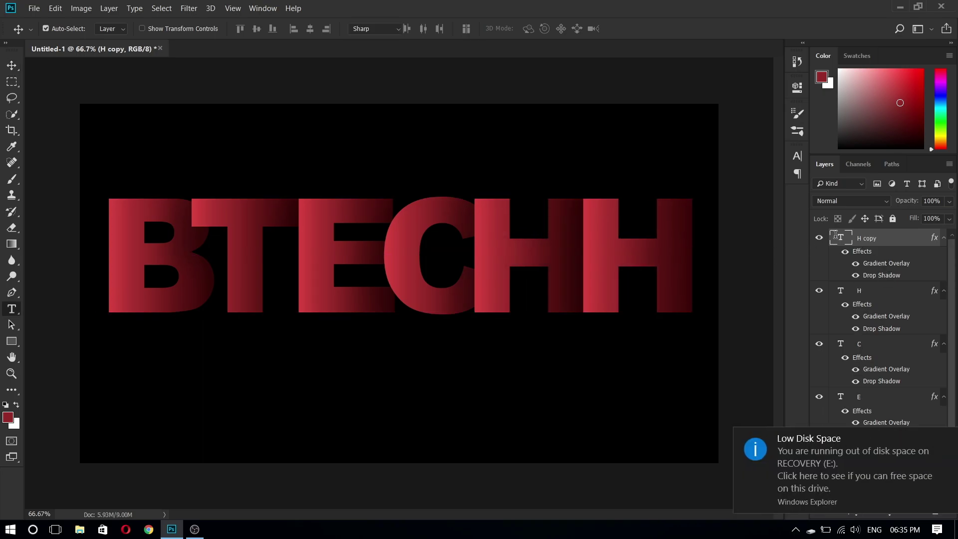
type("E")
key("ctrl+Return")
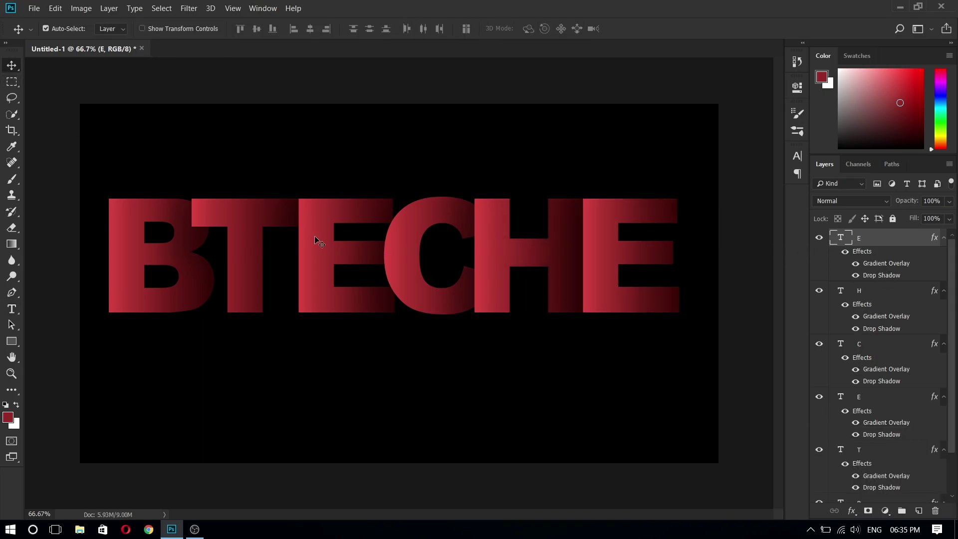
left_click_drag(458, 256, 486, 259)
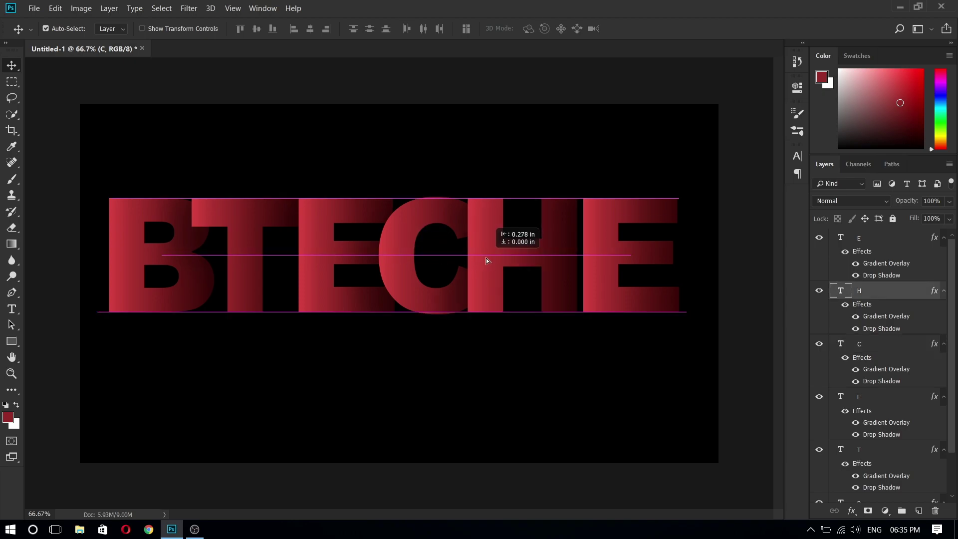
left_click_drag(598, 259, 588, 257)
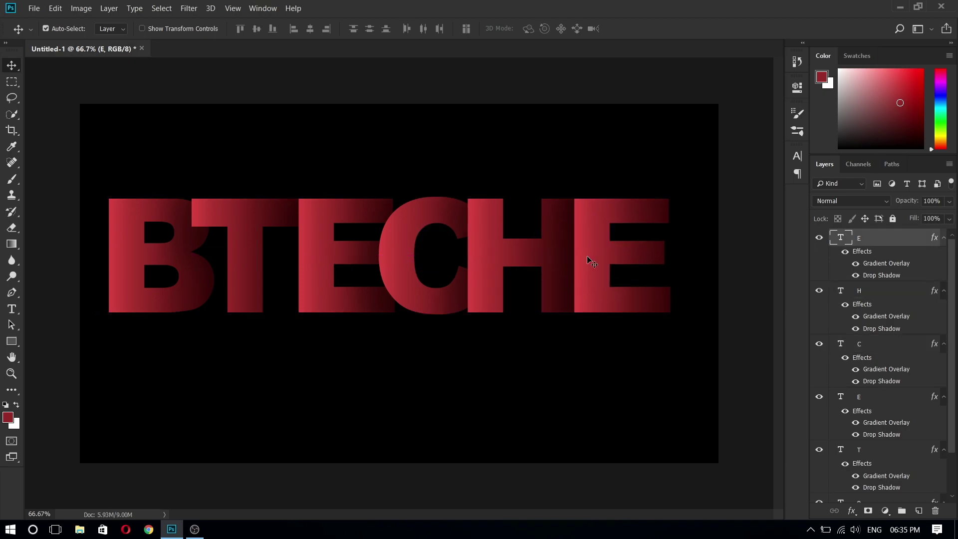
Nudge the second E, C, H and final E left so the letters sit tightly together.
left_click(322, 250)
left_click_drag(321, 253, 315, 253)
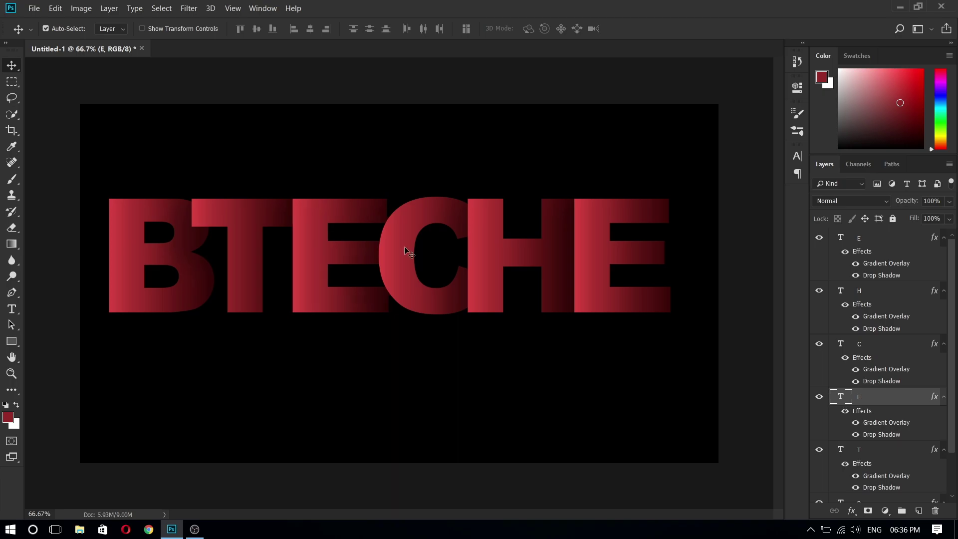
left_click_drag(405, 247, 392, 247)
left_click(486, 255)
left_click_drag(487, 256, 477, 255)
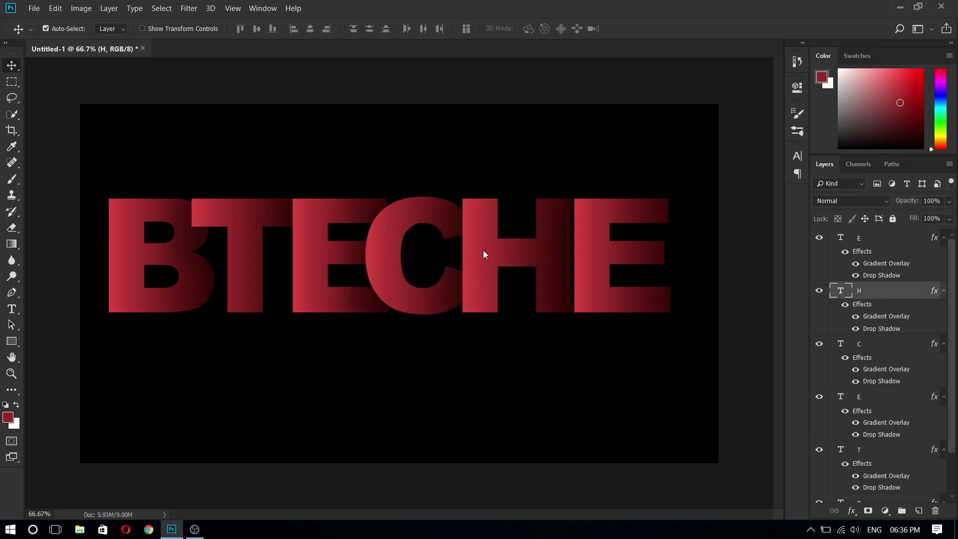
left_click_drag(610, 259, 598, 259)
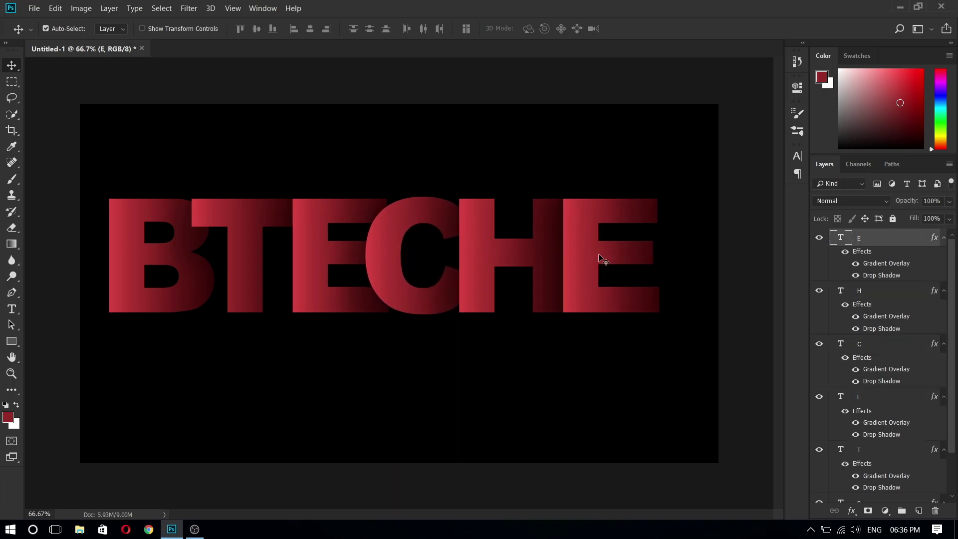
Collapse each letter's effects and group all six BTECHE letter layers into Group 1.
left_click(943, 238)
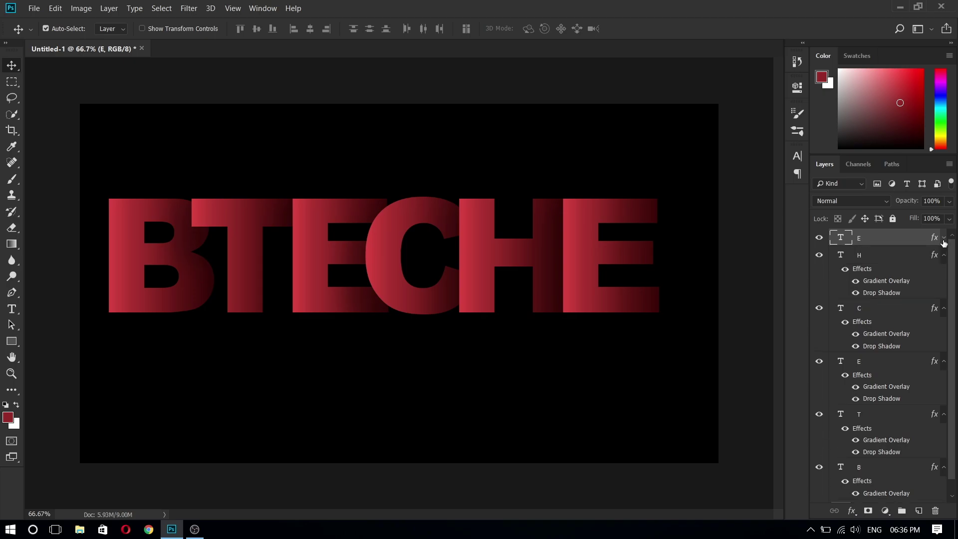
left_click(944, 256)
left_click(944, 273)
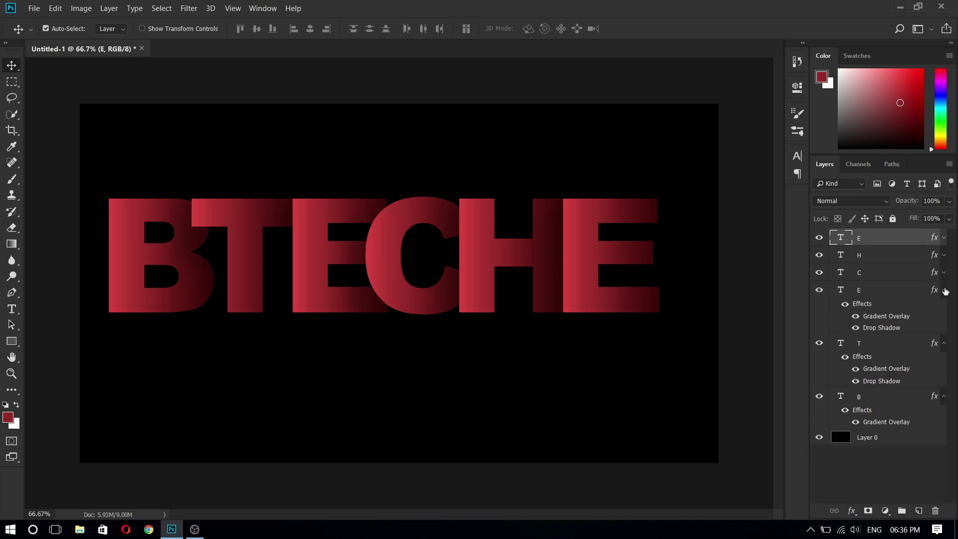
left_click(943, 290)
left_click(944, 307)
left_click(943, 325)
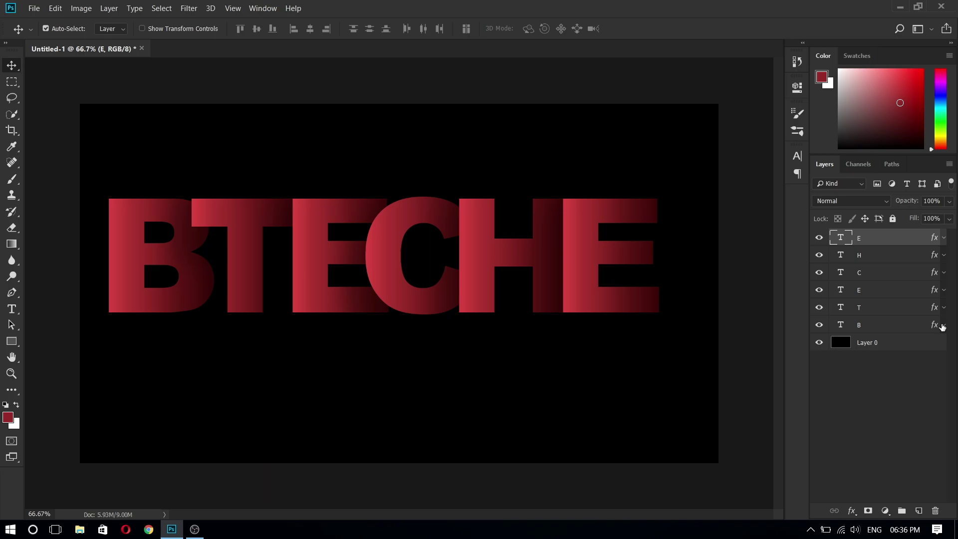
left_click(895, 326, "shift")
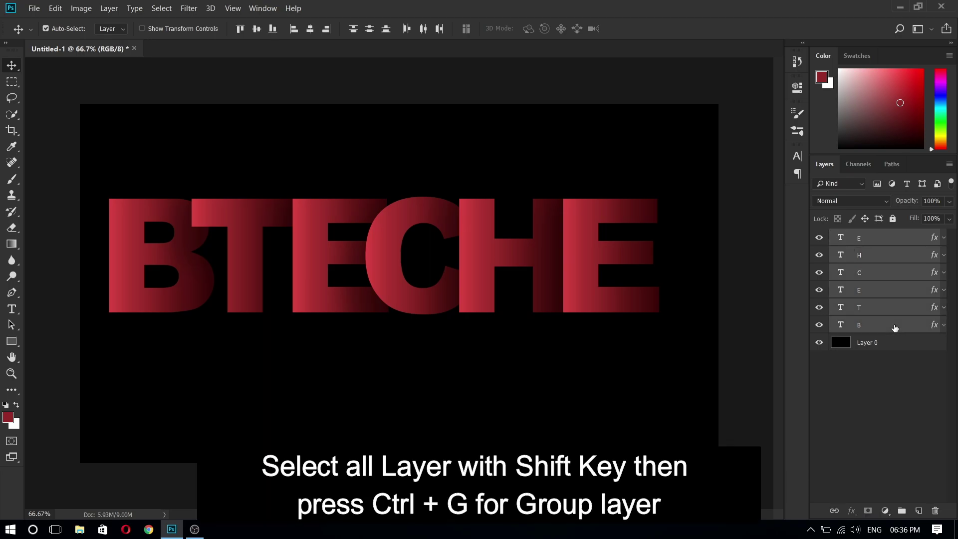
key("ctrl+g")
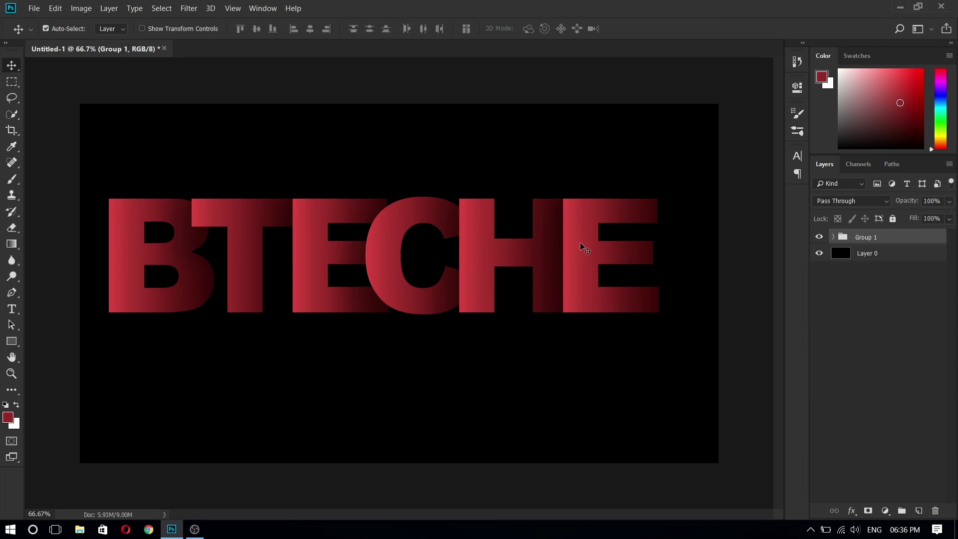
Select and collapse Group 1, then turn off Auto-Select so moves affect the whole group.
left_click_drag(581, 243, 580, 244)
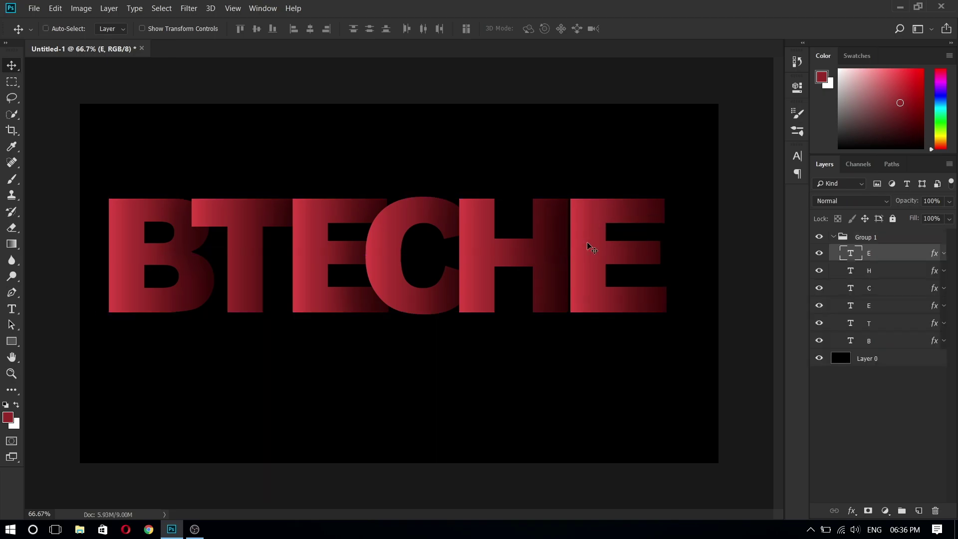
left_click(850, 239)
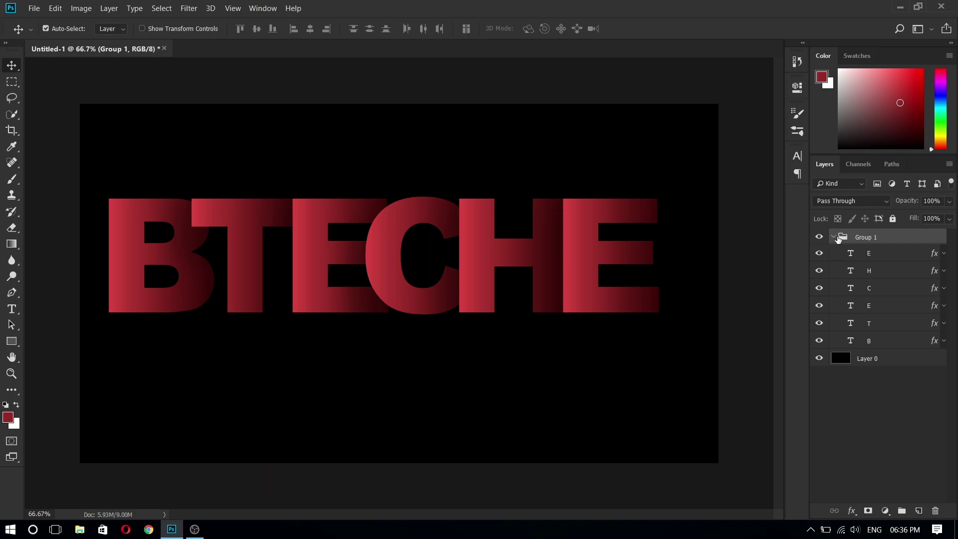
left_click(837, 238)
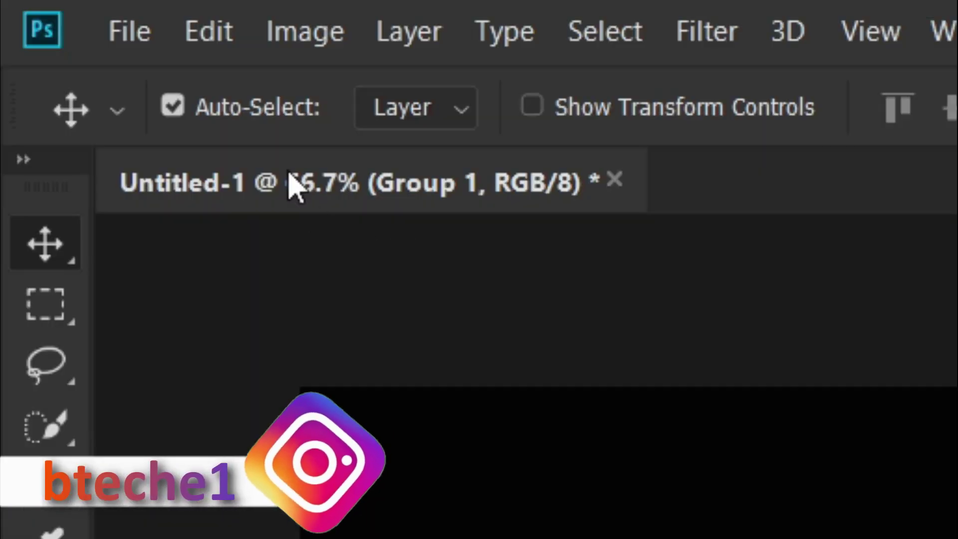
left_click(172, 106)
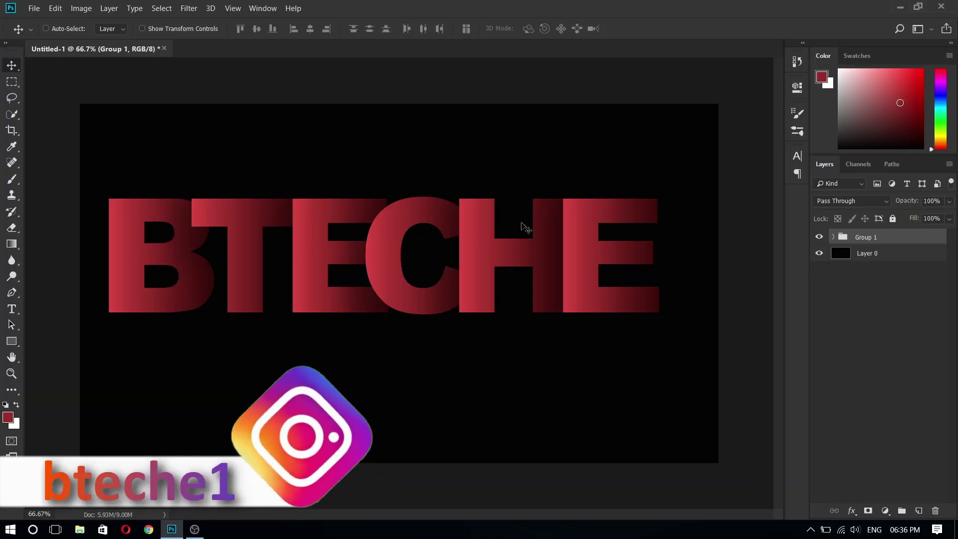
Shift the BTECHE group slightly right and add a layer mask to it.
left_click_drag(582, 235, 594, 233)
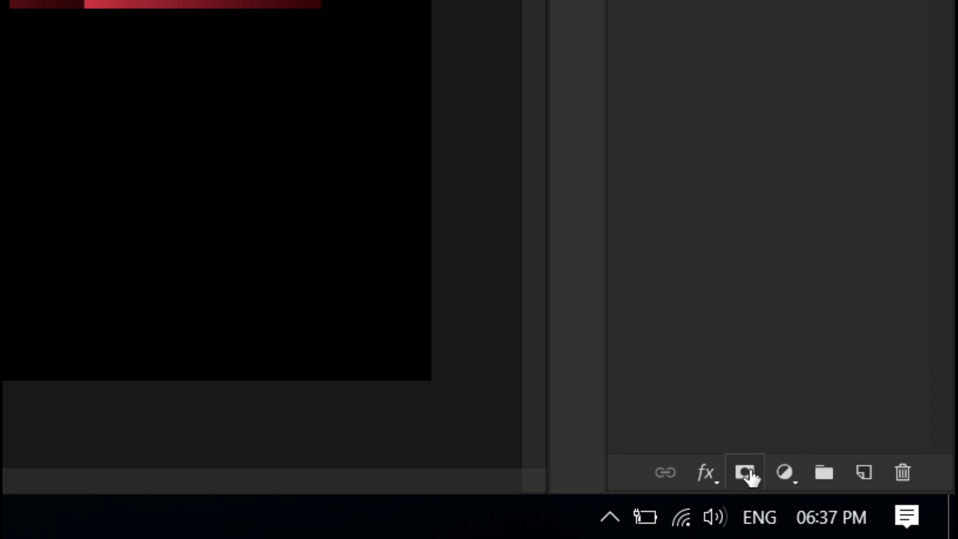
left_click(749, 476)
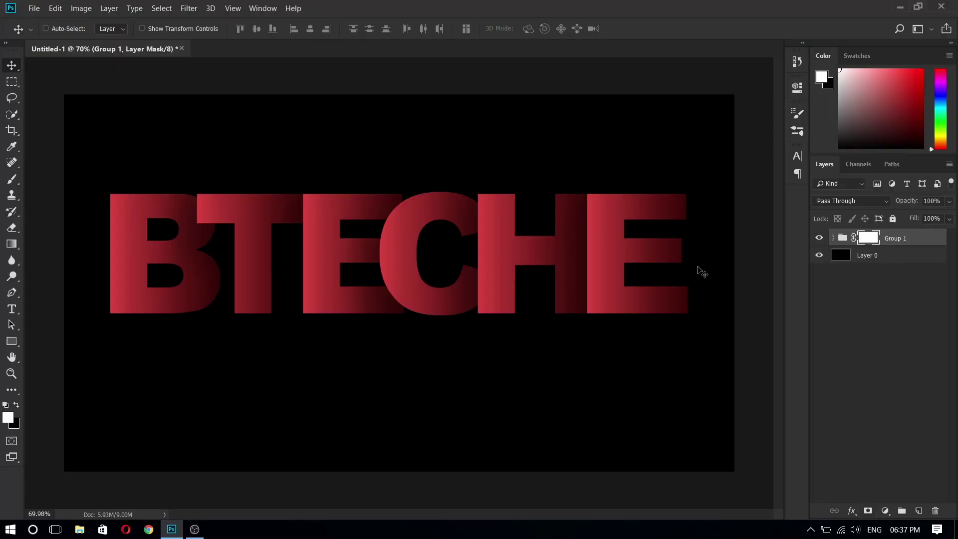
scroll(702, 272, "down", 1)
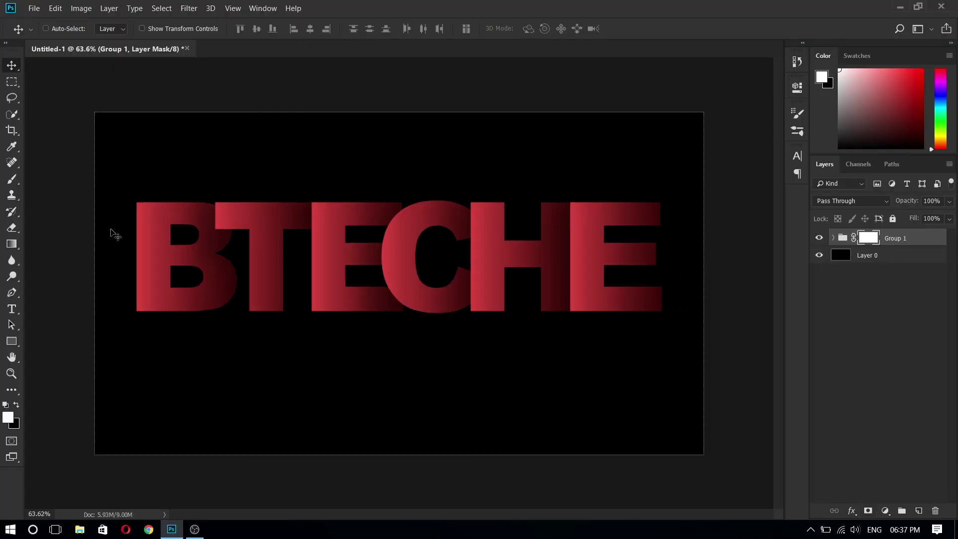
Draw a Black, White gradient on the mask so BTECHE fades out toward its right end.
left_click(11, 244)
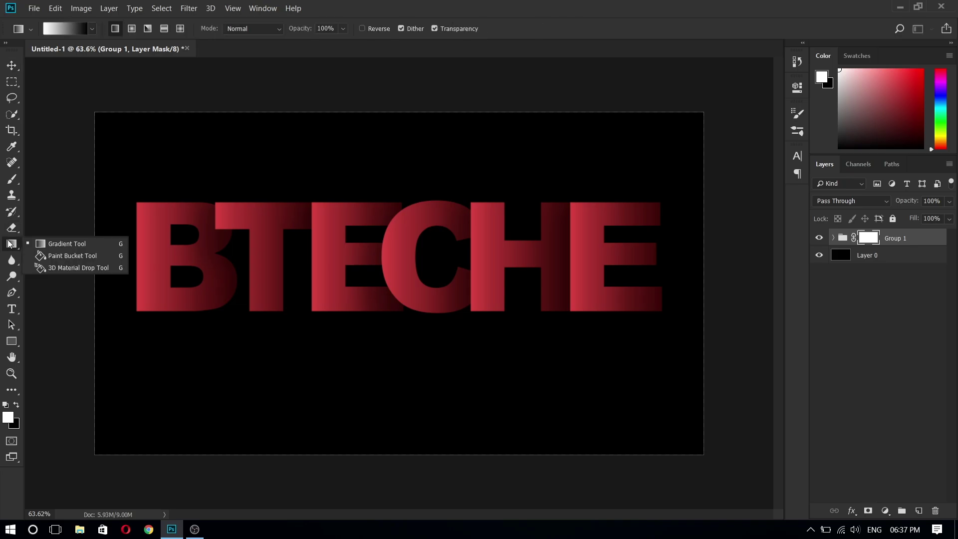
left_click(43, 244)
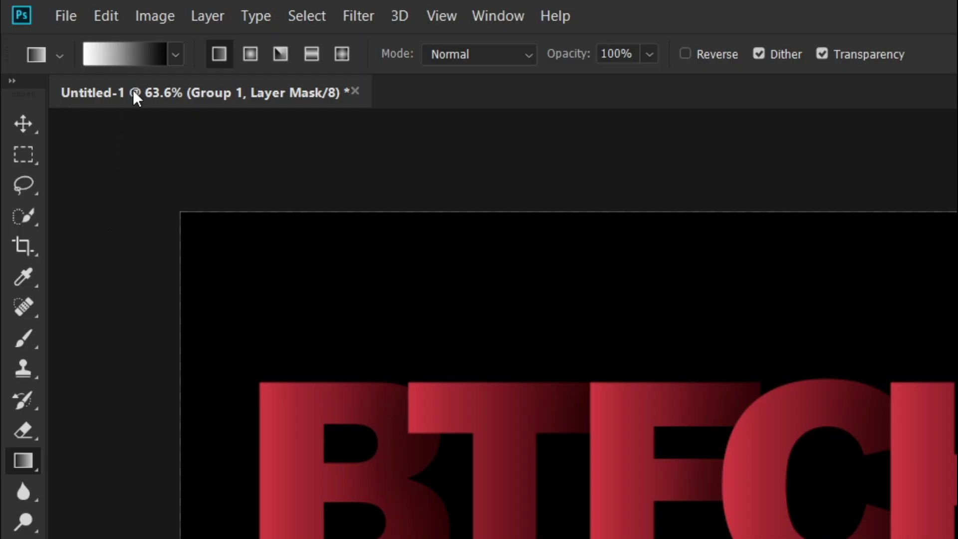
left_click(178, 58)
left_click(129, 102)
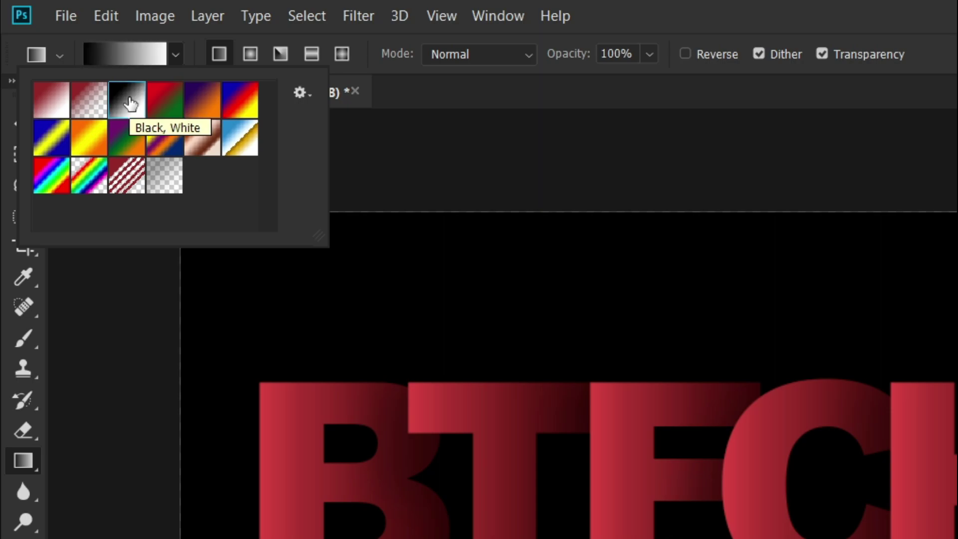
double_click(129, 102)
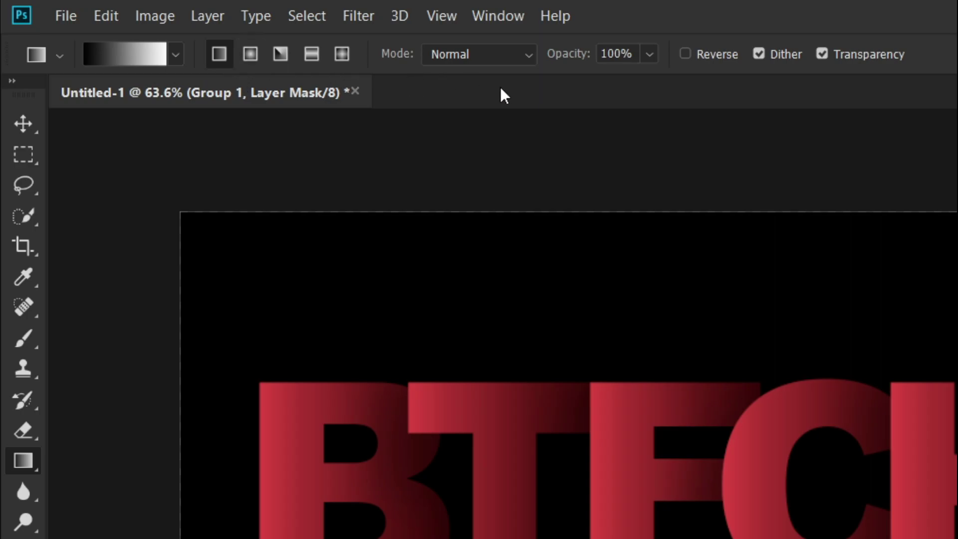
left_click(687, 53)
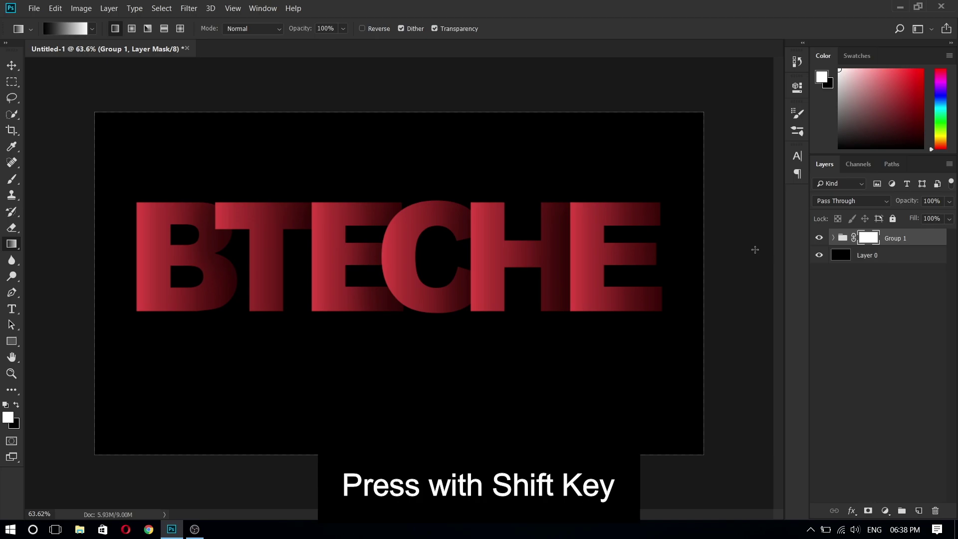
scroll(755, 250, "down", 2)
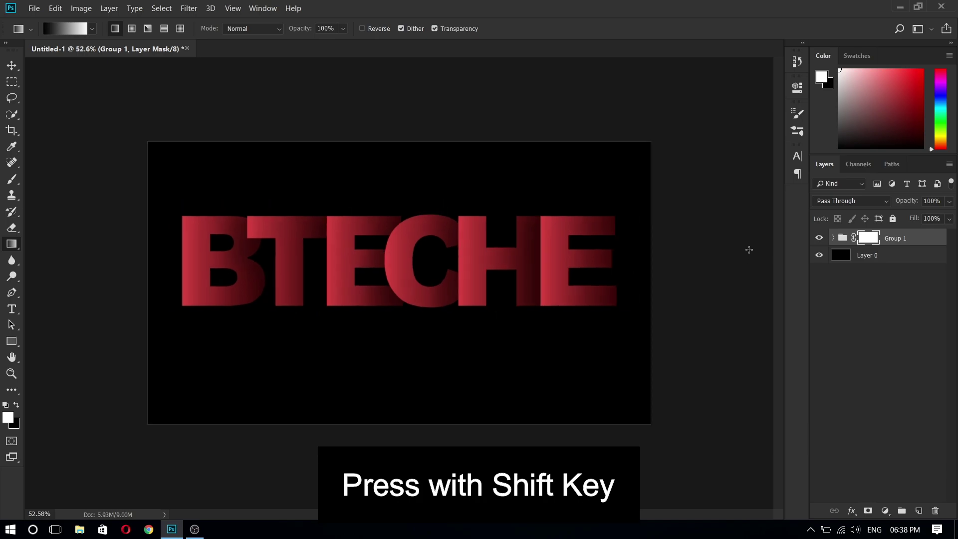
left_click_drag(749, 249, 447, 241)
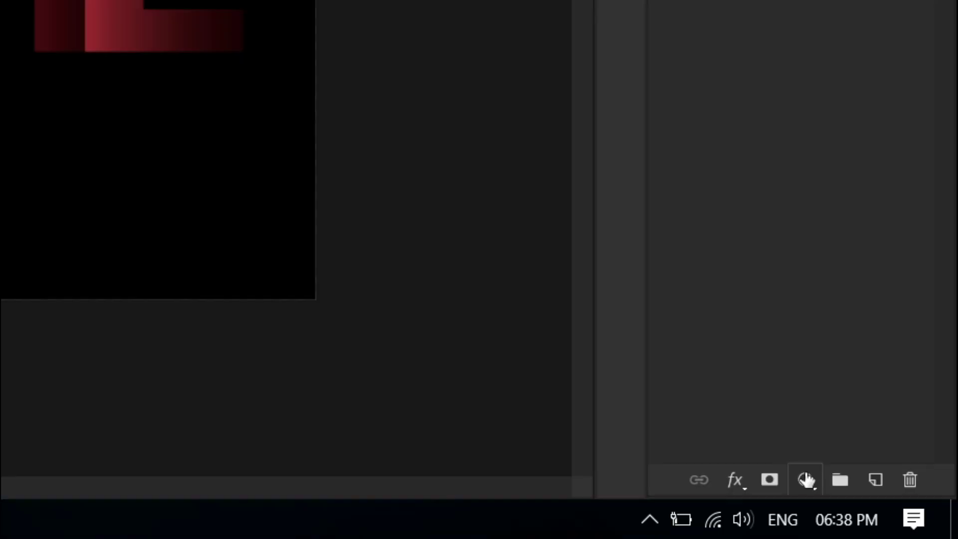
left_click(885, 510)
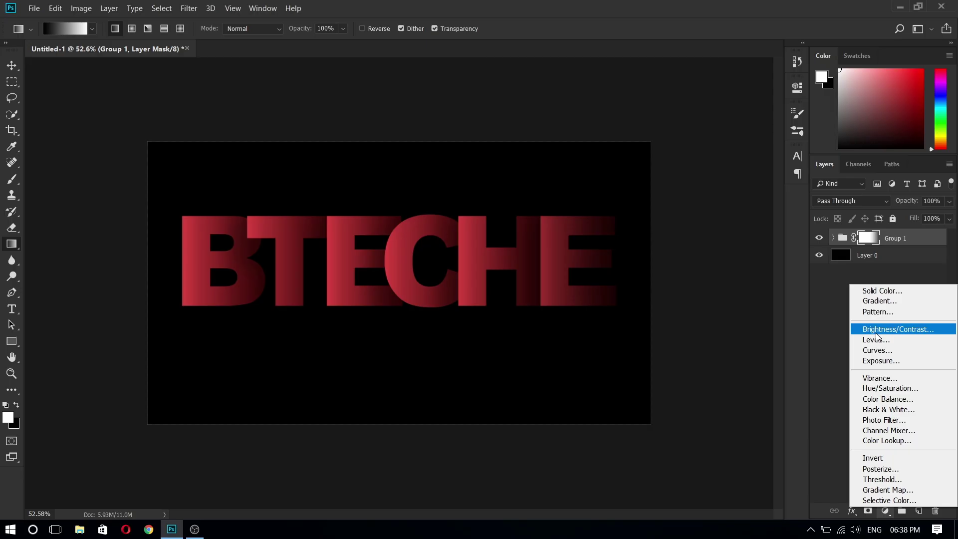
Add a Brightness/Contrast adjustment layer above Group 1 and raise the brightness so BTECHE looks brighter.
left_click(798, 100)
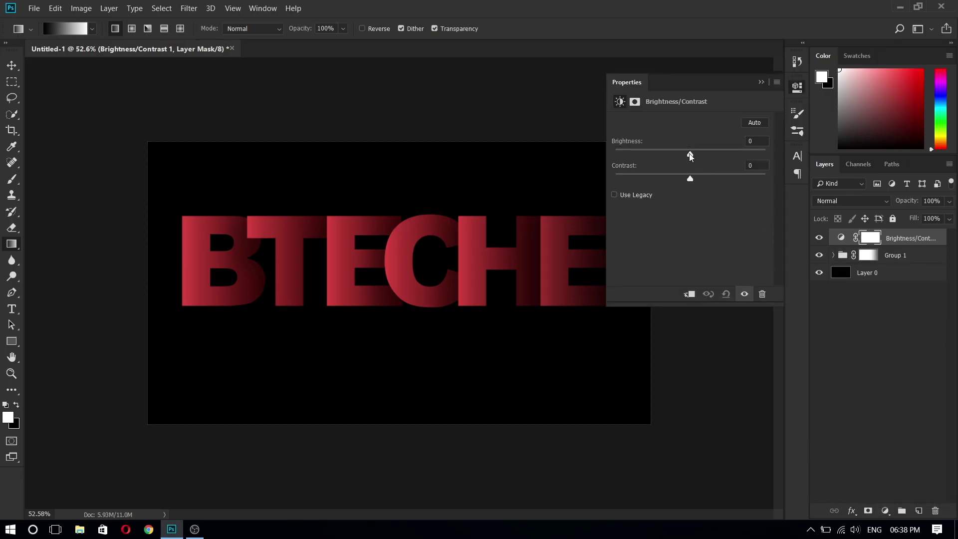
mouse_move(714, 156)
left_mouse_down()
mouse_move(723, 157)
mouse_move(721, 180)
mouse_move(732, 181)
mouse_move(717, 184)
mouse_move(710, 155)
mouse_move(701, 157)
mouse_move(728, 181)
left_mouse_up()
left_click(761, 82)
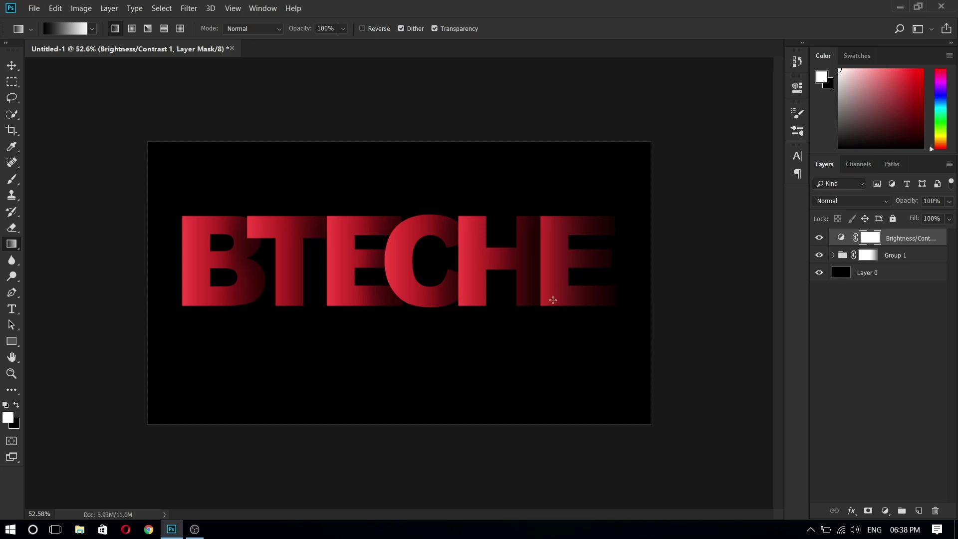
Duplicate Group 1 into Group 1 copy and check the copy's letter layers.
left_click(896, 257)
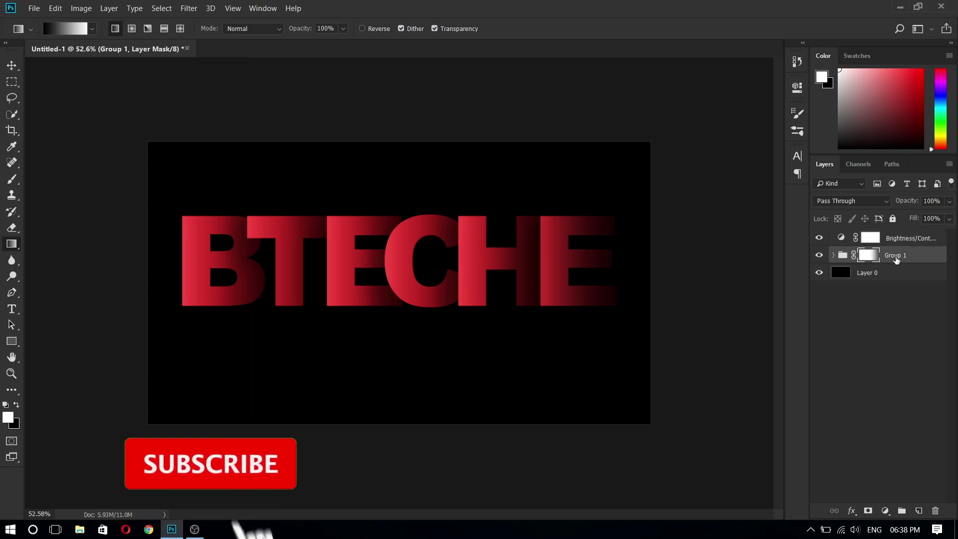
key("ctrl+j")
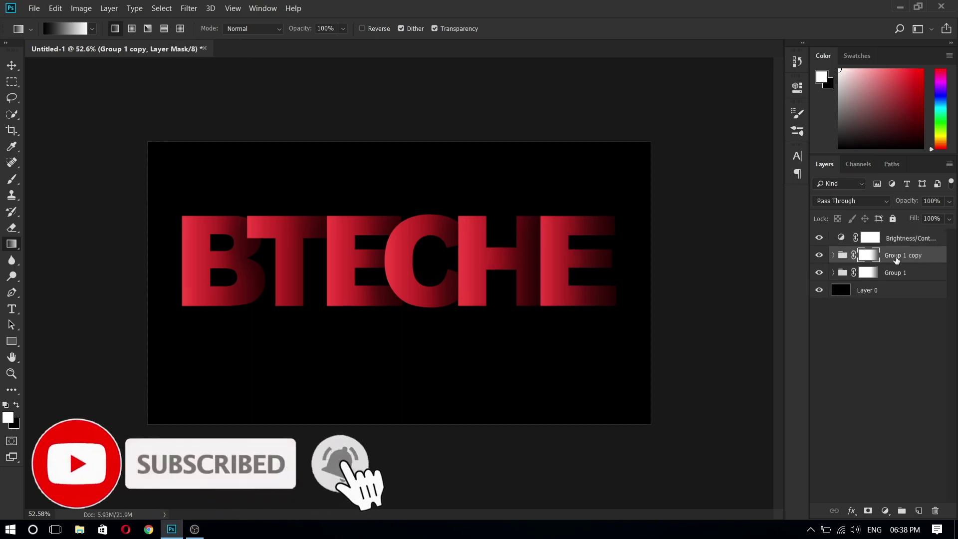
left_click(833, 255)
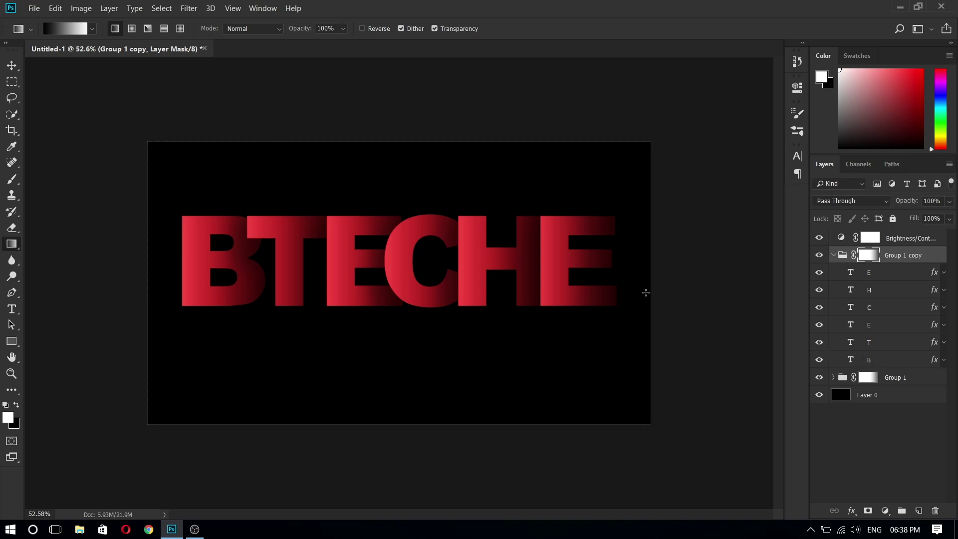
left_click(833, 255)
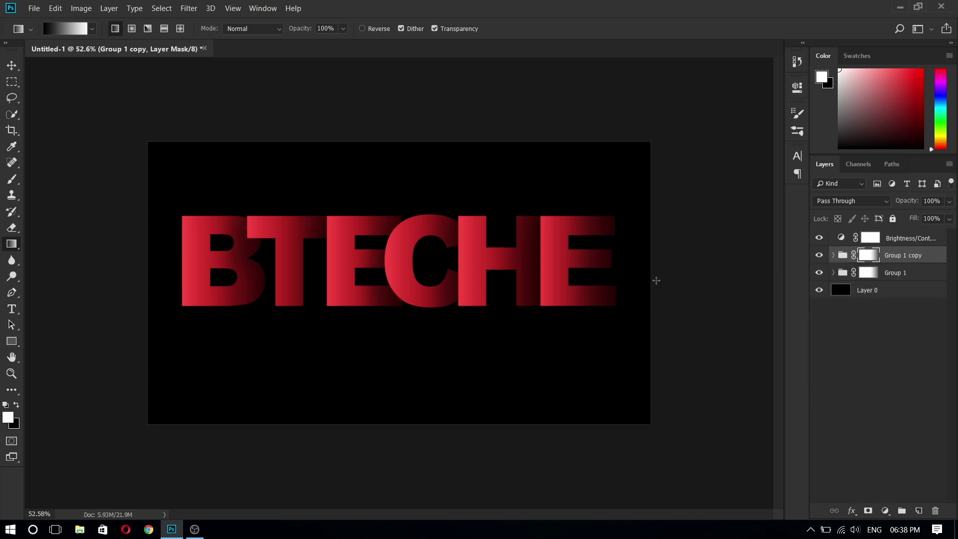
left_click(11, 66)
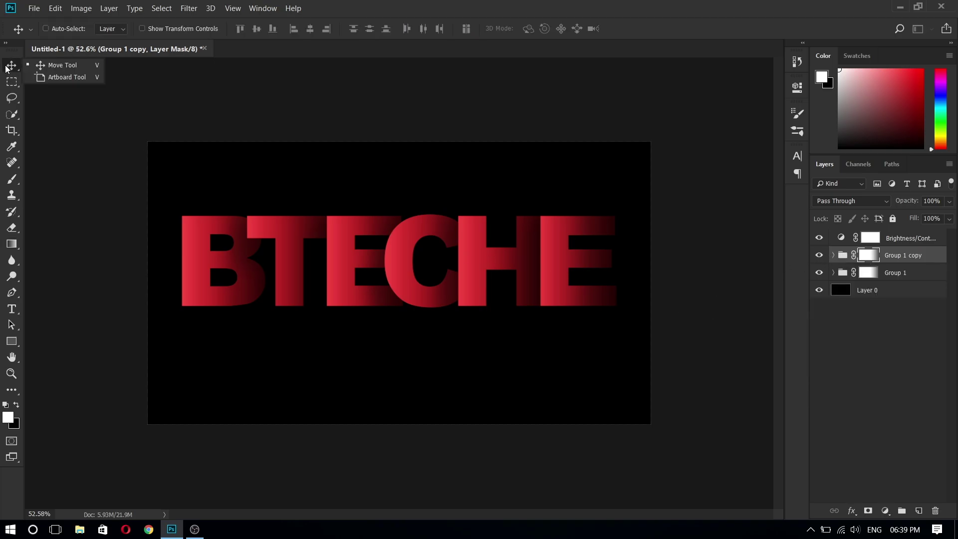
Move Group 1 copy below the original, scale it to about 46% and position it.
left_click(33, 69)
left_click_drag(353, 262, 340, 360)
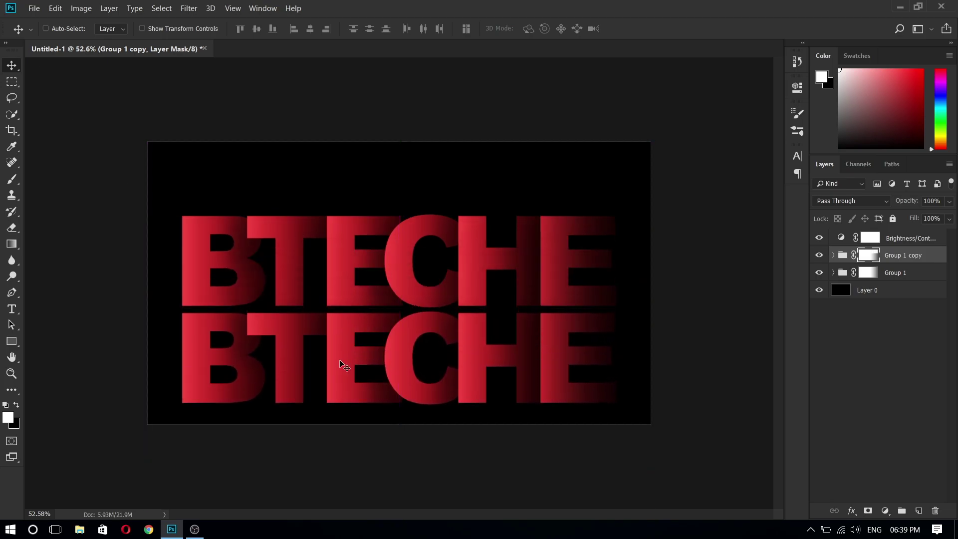
key("ctrl+t")
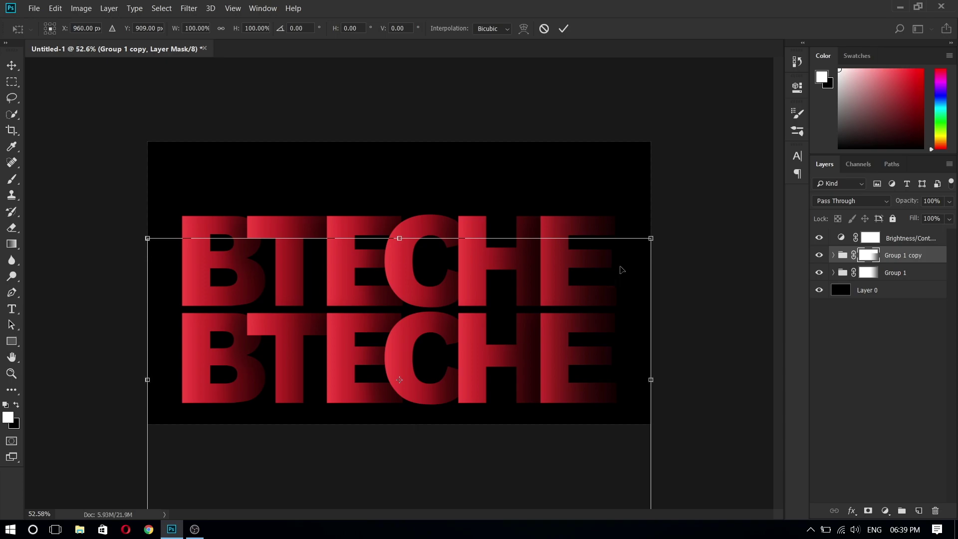
left_click_drag(651, 238, 515, 320)
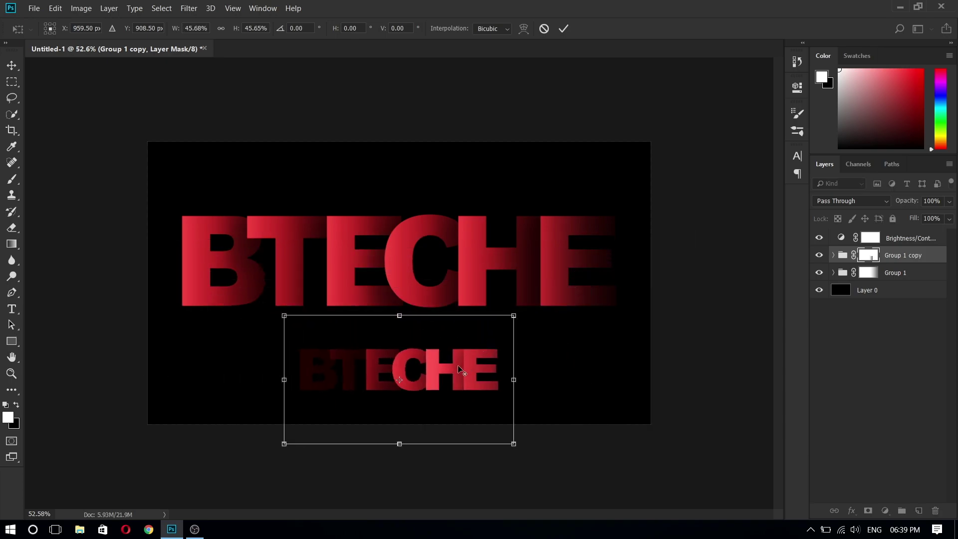
left_click_drag(458, 369, 440, 343)
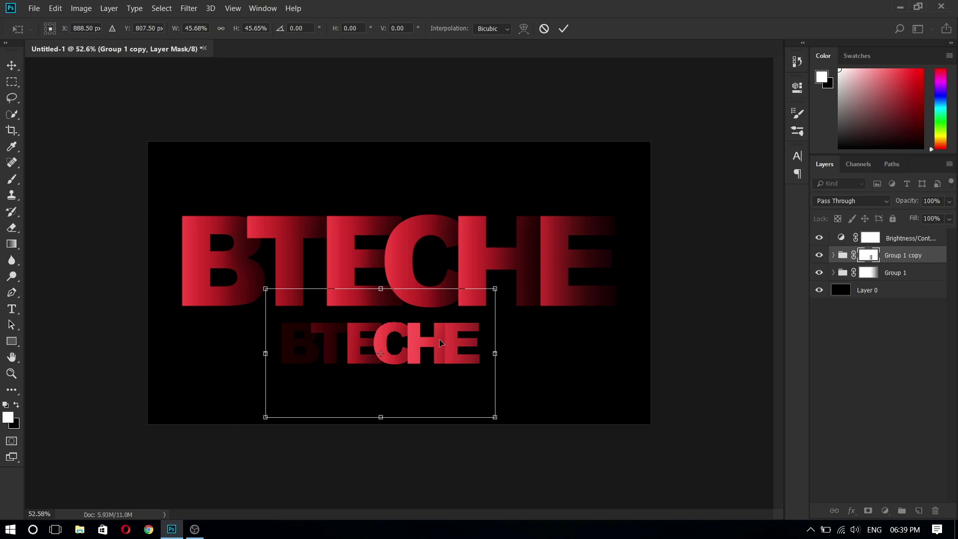
key("Return")
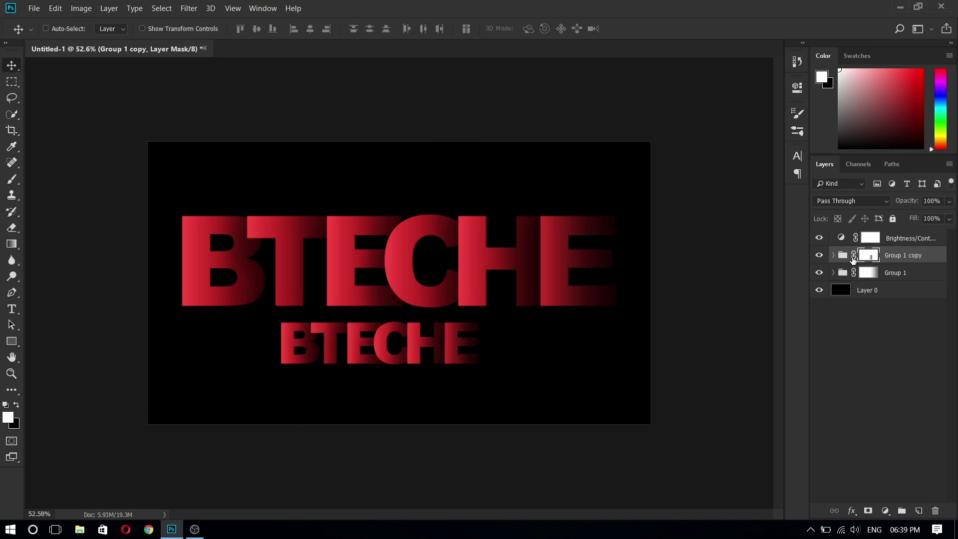
Expand Group 1 copy and retype its first letters as S, U and P.
left_click(853, 255)
left_click(833, 255)
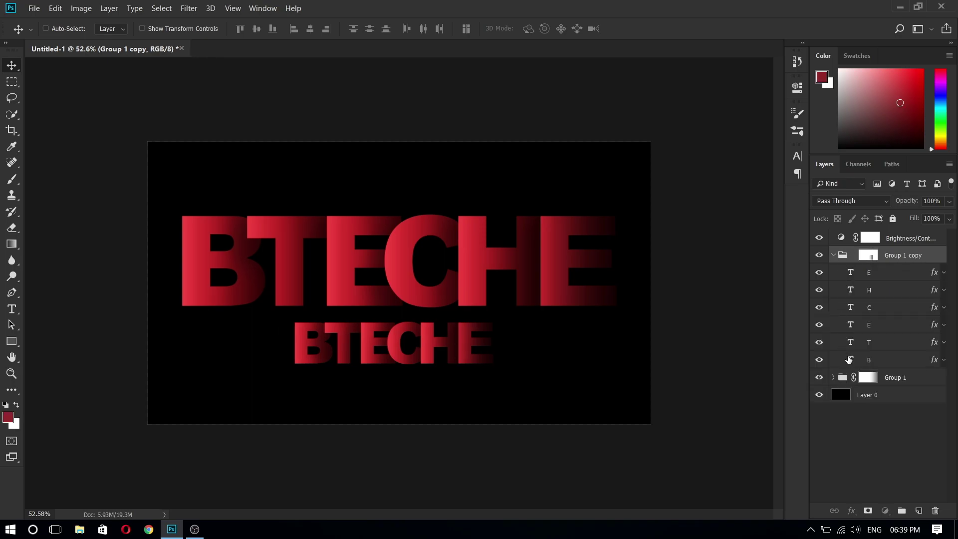
double_click(850, 359)
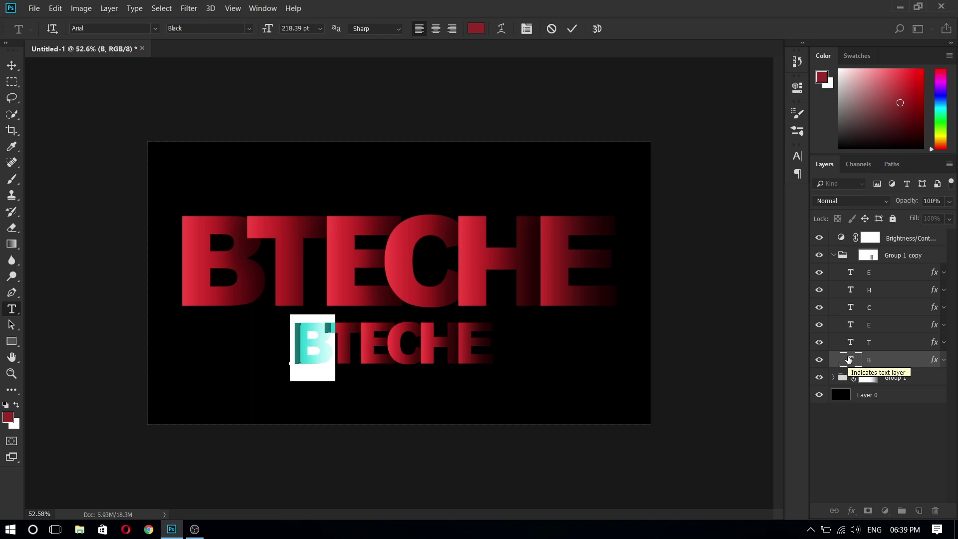
type("S")
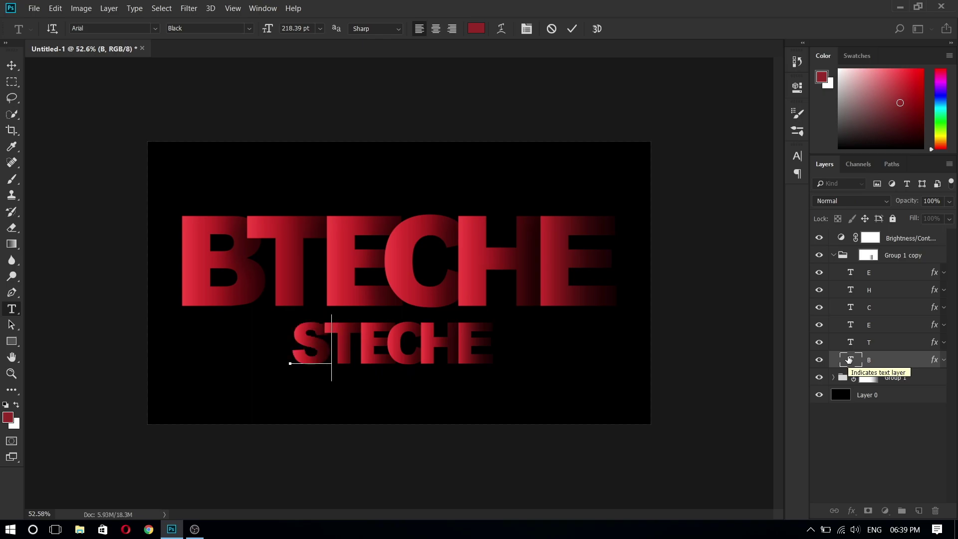
double_click(851, 344)
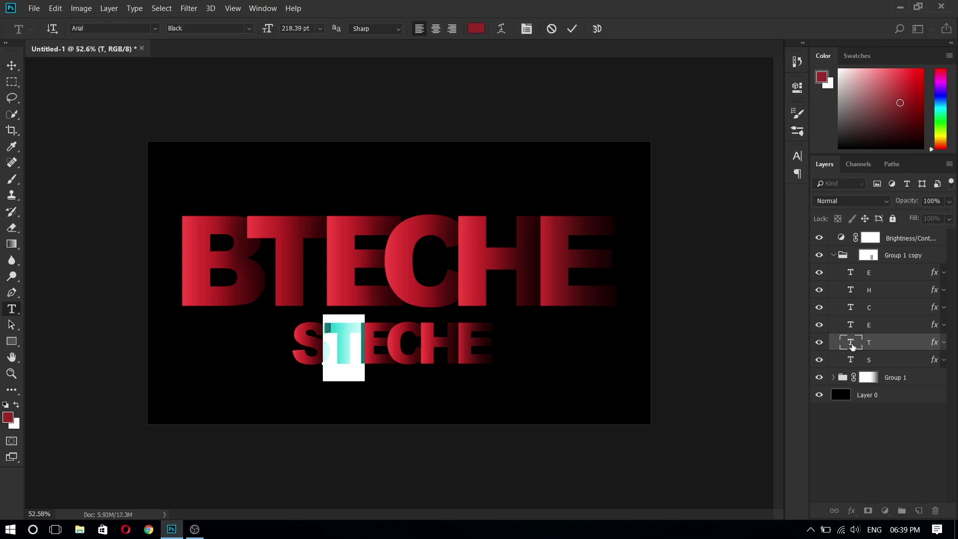
type("U")
double_click(852, 327)
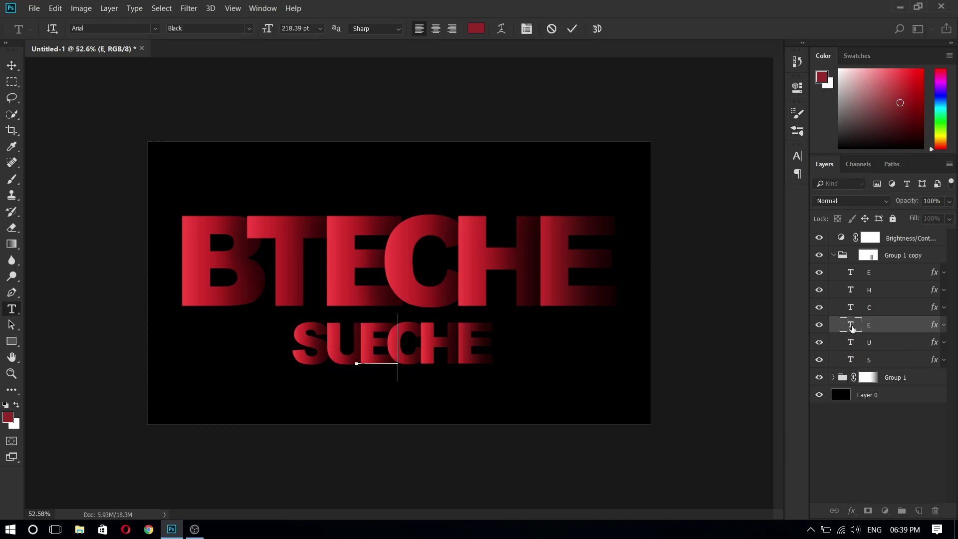
type("P")
Retype the remaining lower letters as P, O and R.
double_click(851, 307)
double_click(851, 290)
type("O")
double_click(851, 272)
type("R")
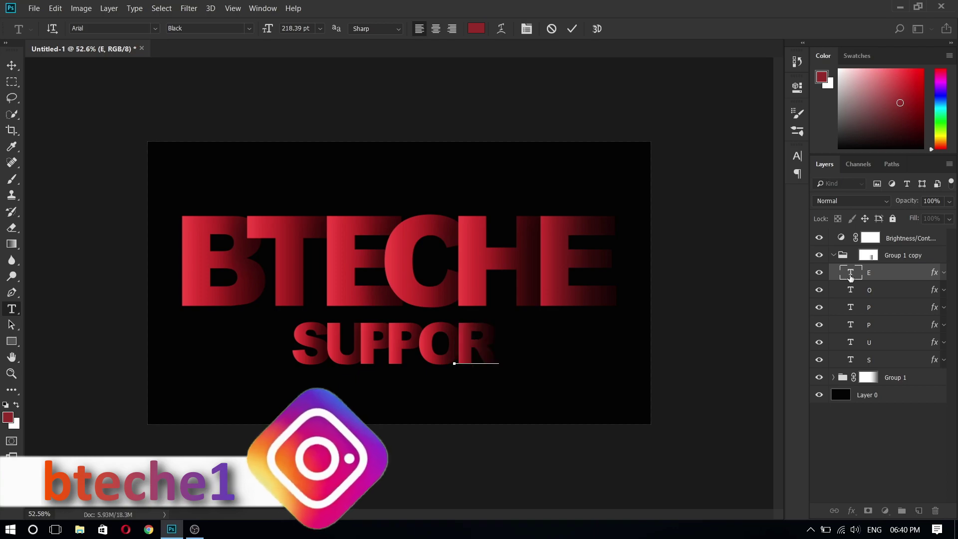
key("ctrl+Return")
Duplicate the R layer and try placing it at the word's end, then undo the misplacement.
key("ctrl+j")
double_click(852, 273)
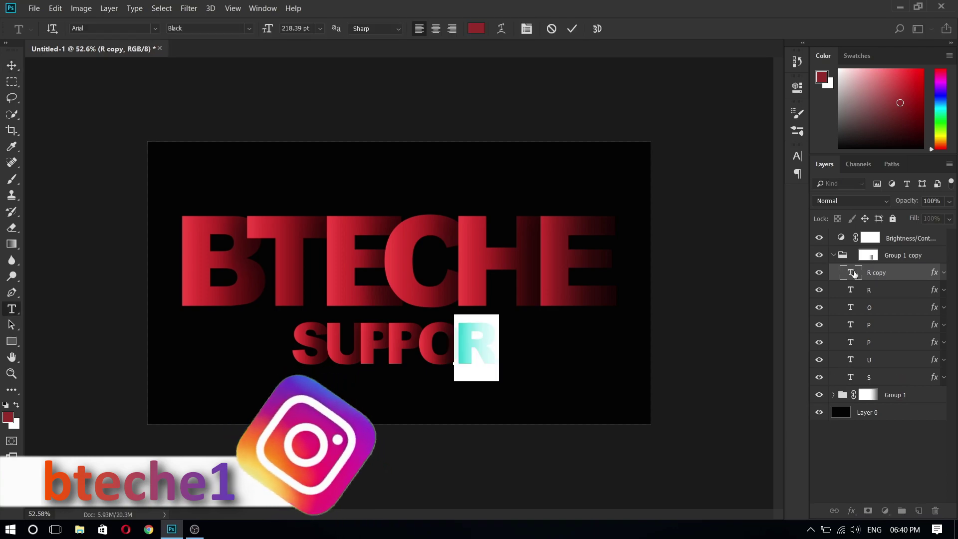
key("ctrl+Return")
key("v")
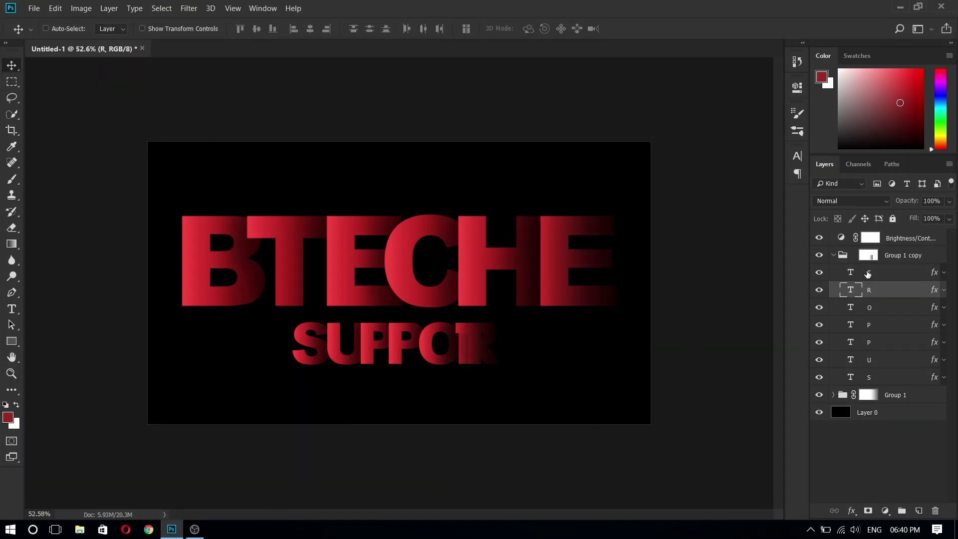
left_click(868, 274)
left_click_drag(474, 337, 505, 337)
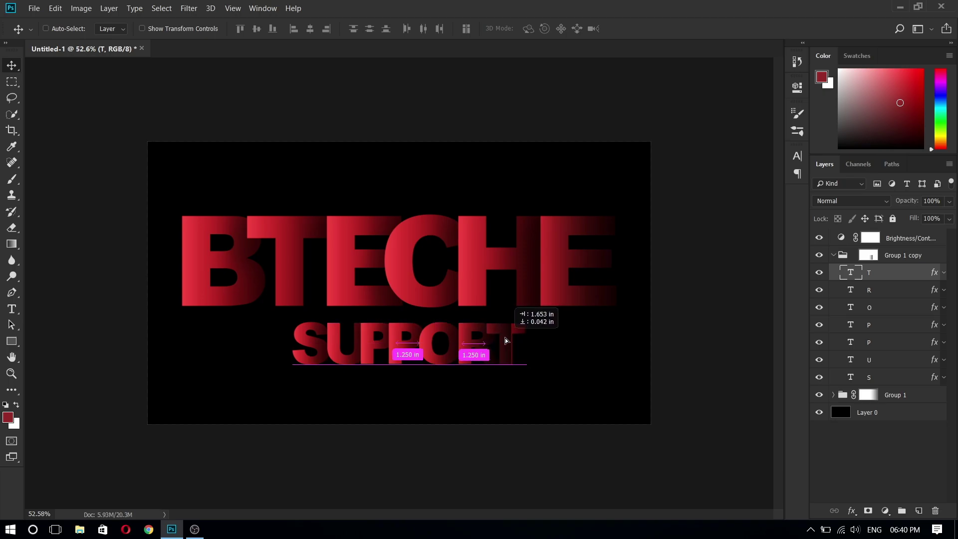
key("ctrl+alt+z")
key("ctrl+alt+z")
key("ctrl+alt+z")
key("ctrl+alt+z")
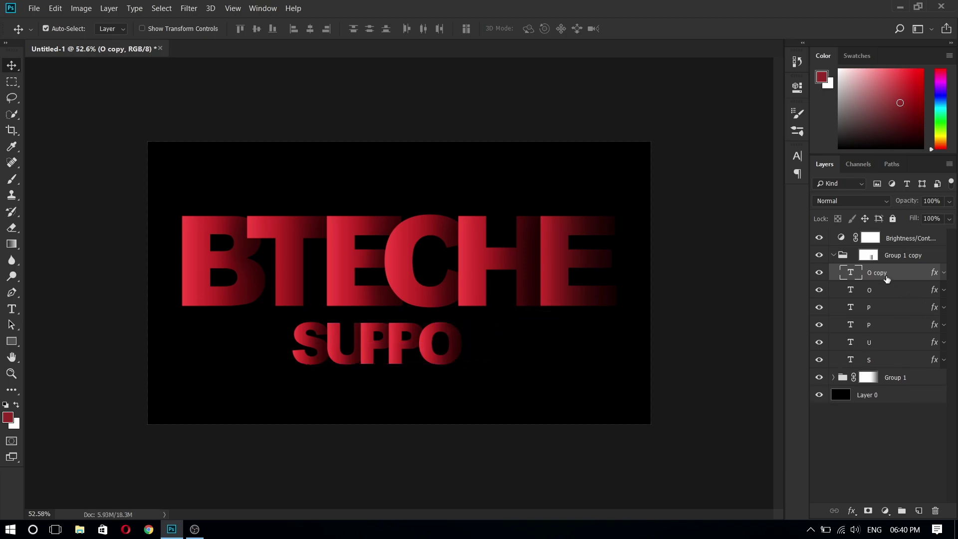
Move the copied O to the end of SUPPO and retype it as R.
left_click_drag(470, 345, 491, 342)
double_click(850, 274)
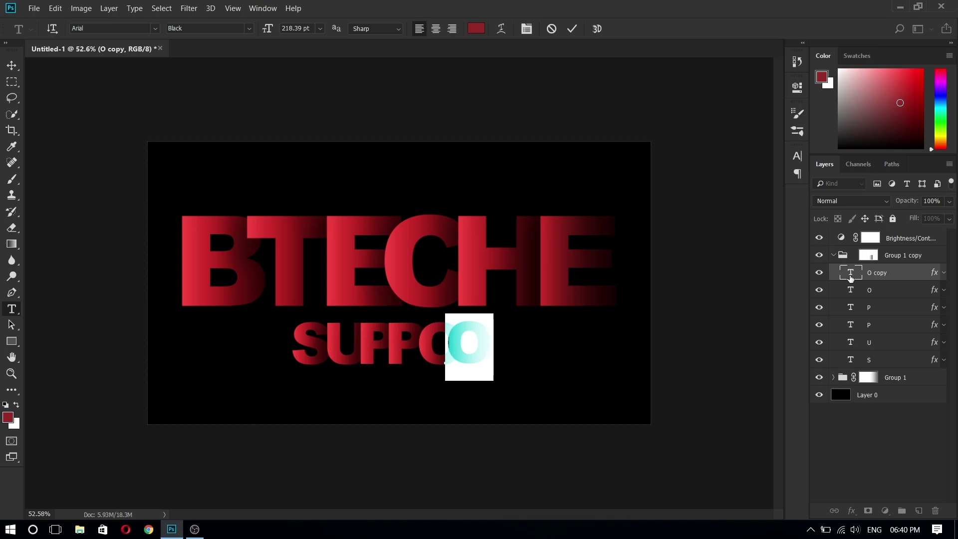
type("R")
key("ctrl+Return")
key("v")
Duplicate the R layer, retype it as T, and move it to the end to spell SUPPORT.
key("ctrl+j")
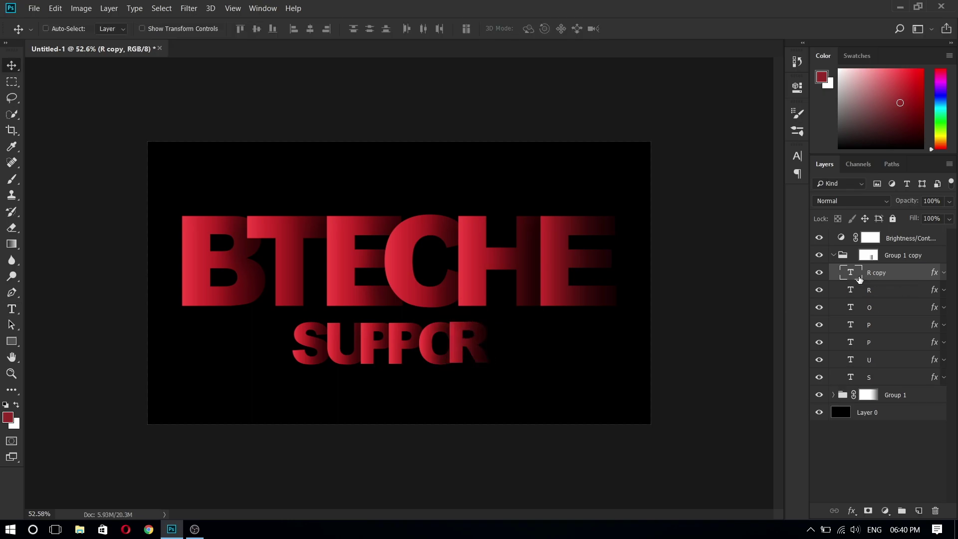
double_click(851, 274)
type("T")
key("ctrl+Return")
key("v")
left_click_drag(469, 335, 501, 331)
Delete Group 1 copy's layer mask, collapse the group, and stack it below Group 1.
left_click(868, 255)
right_click(869, 257)
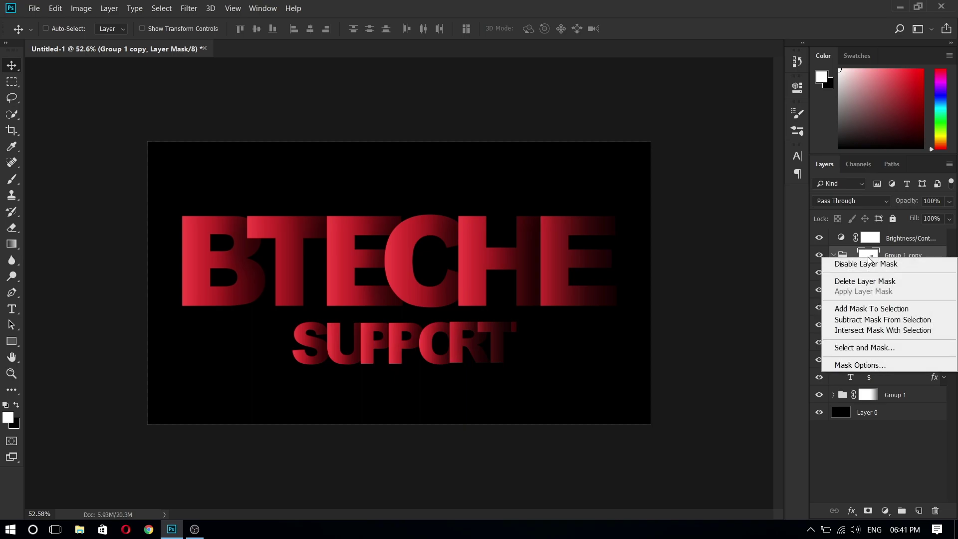
left_click(868, 281)
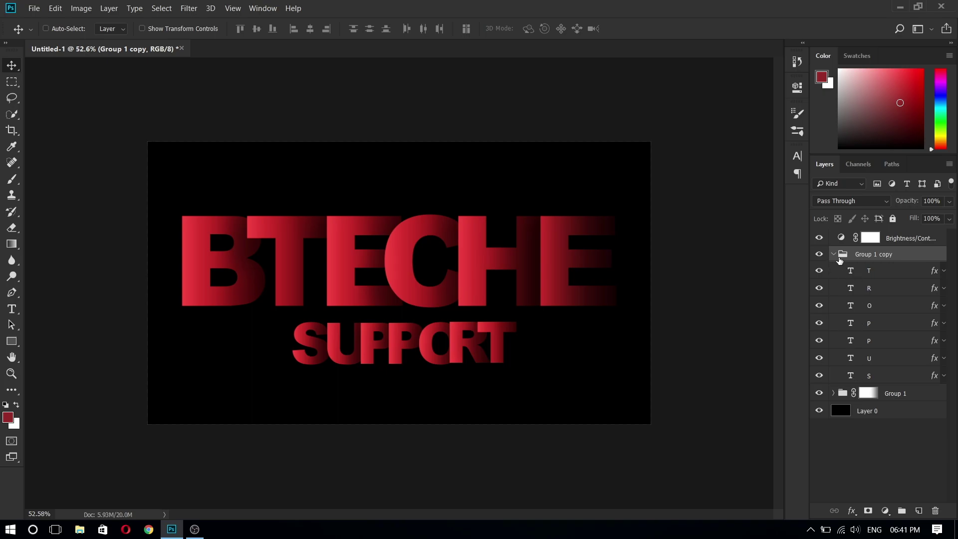
left_click(833, 254)
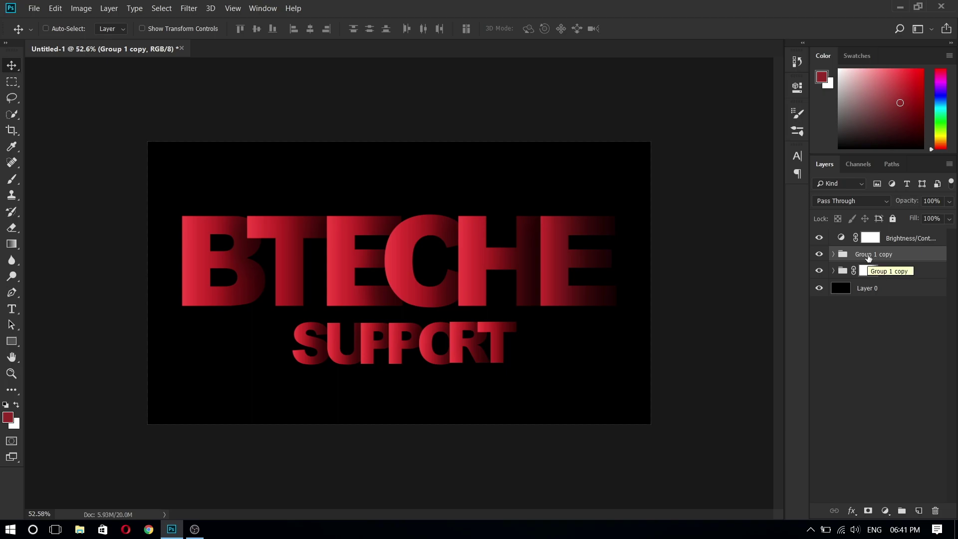
left_click_drag(867, 257, 895, 276)
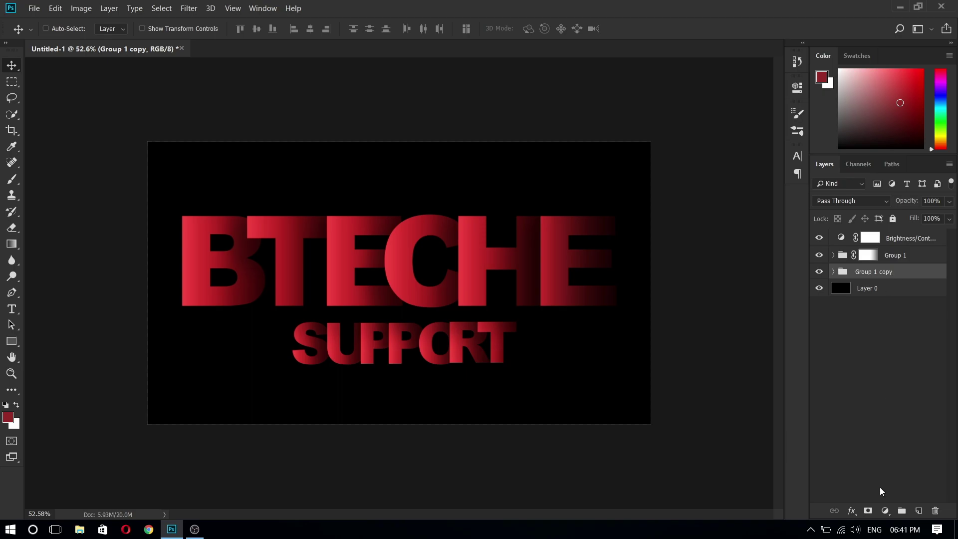
Add a Hue/Saturation adjustment with Hue +38, Saturation +23 and Lightness 0 to make SUPPORT gold.
left_click(884, 510)
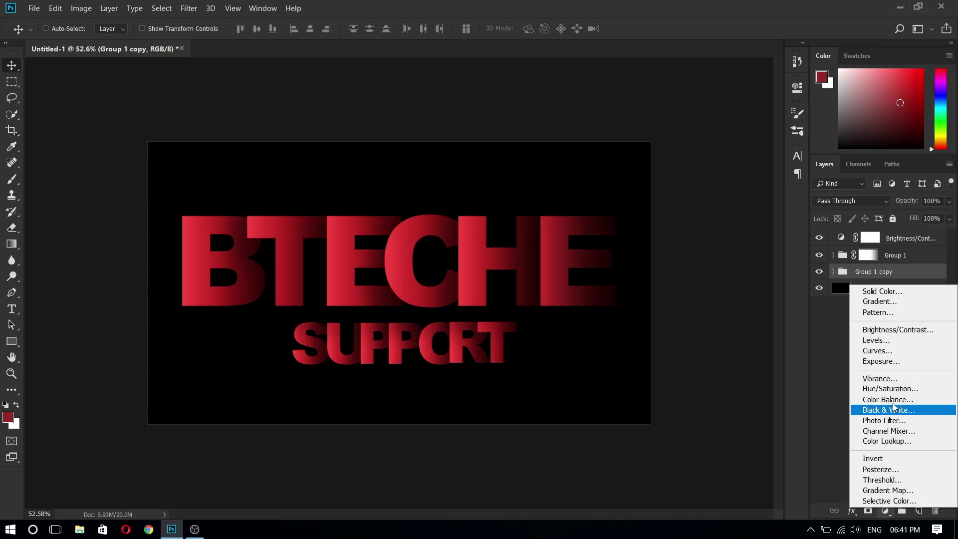
left_click(894, 388)
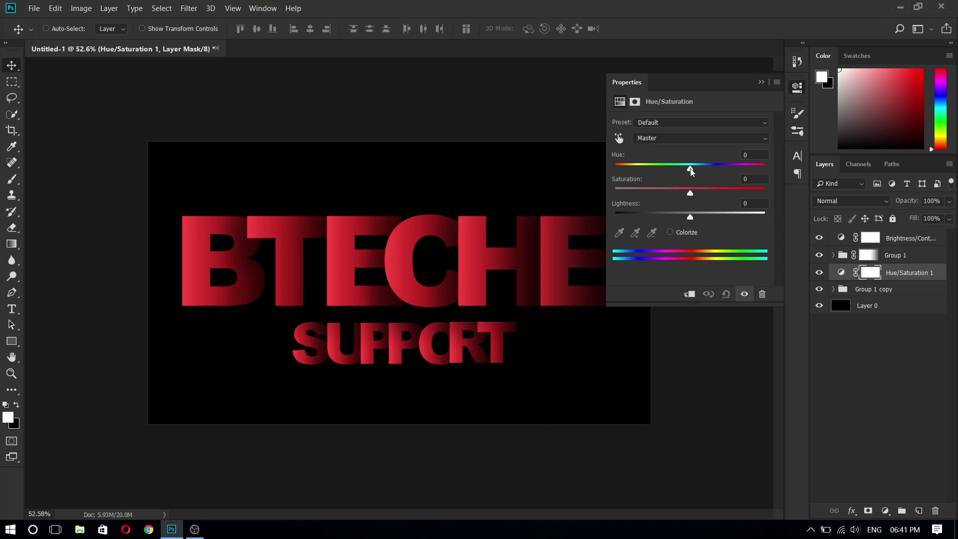
left_click_drag(690, 170, 721, 174)
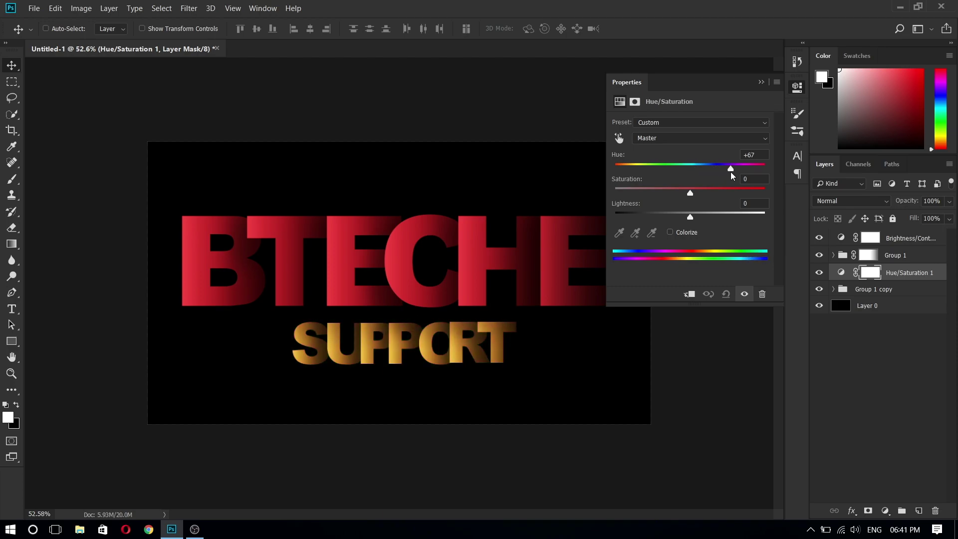
left_click_drag(722, 175, 719, 178)
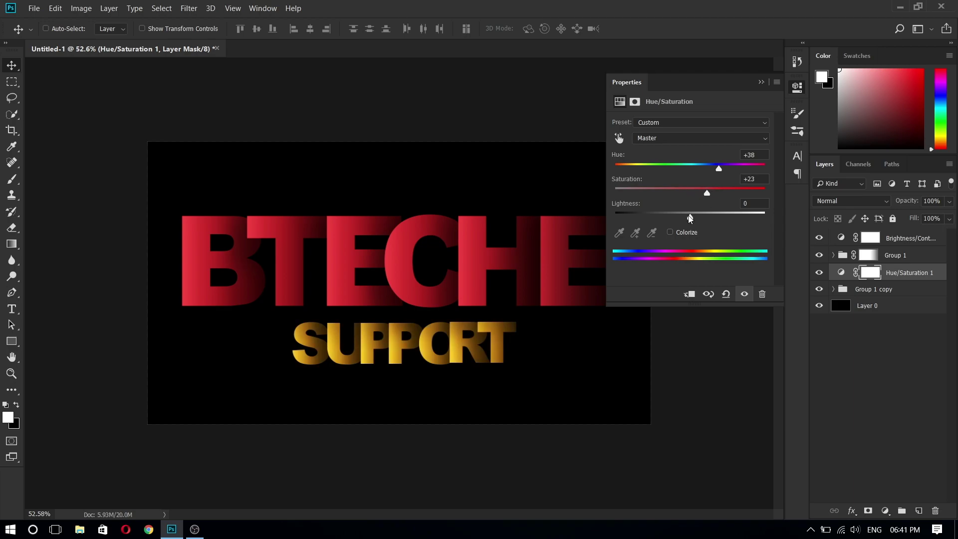
left_click_drag(690, 215, 699, 219)
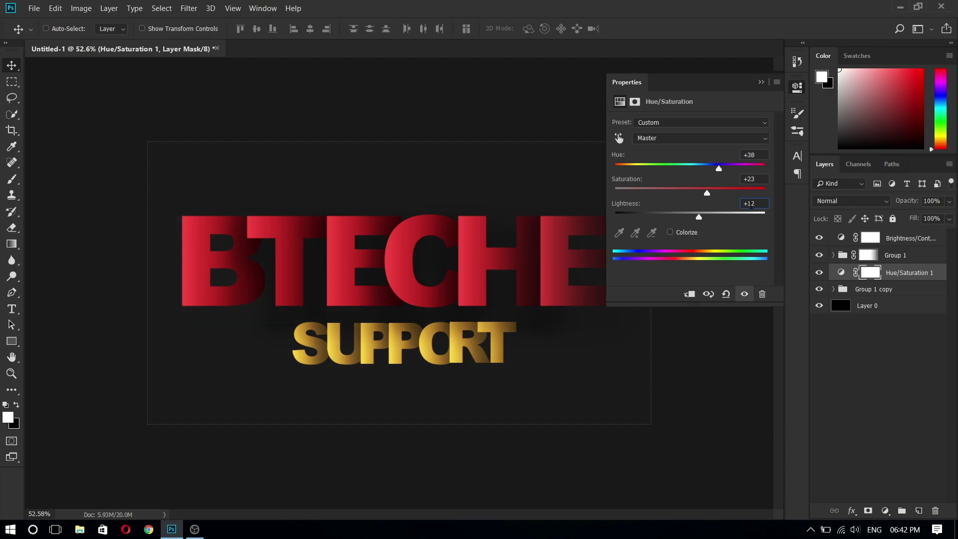
key("BackSpace")
key("BackSpace")
key("BackSpace")
type("0")
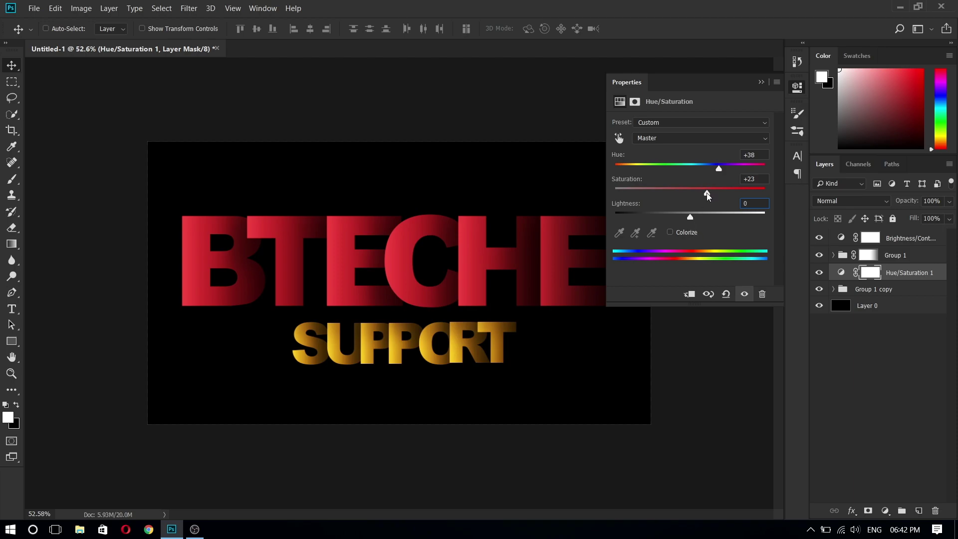
left_click(761, 83)
scroll(764, 90, "up", 2)
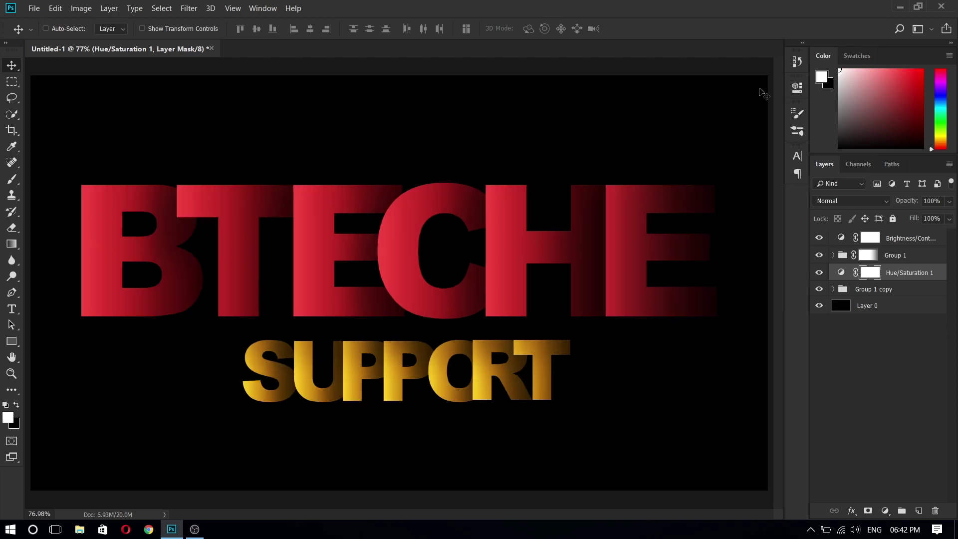